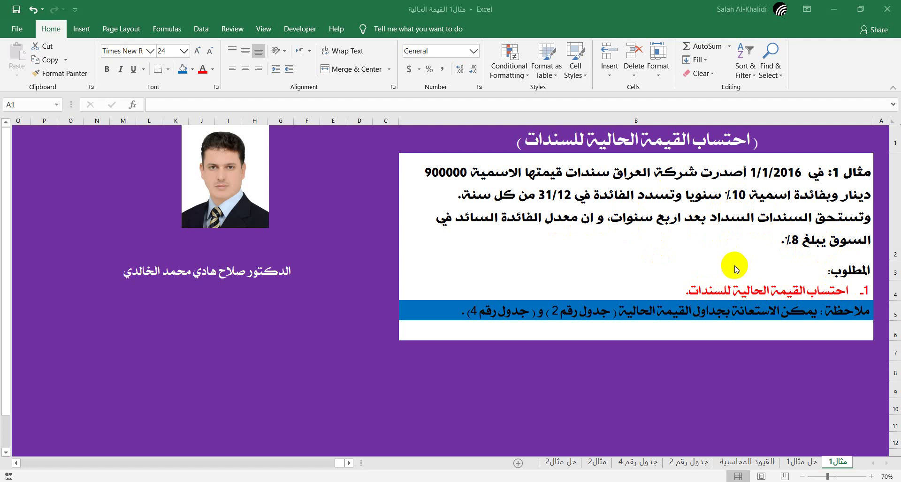
# Review the example 1 solution sheet (حل مثال1), present value tables 2 and 4, and the annual interest calculation in row 2
pyautogui.click(804, 462)
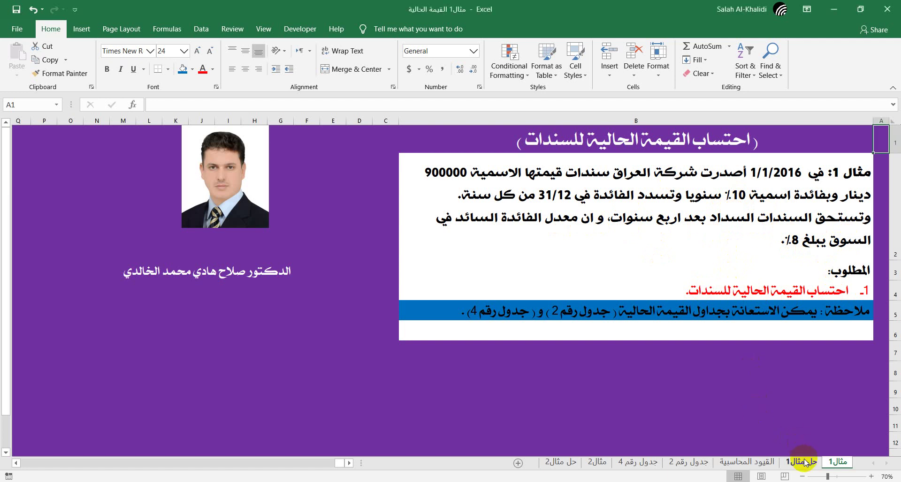
pyautogui.click(804, 462)
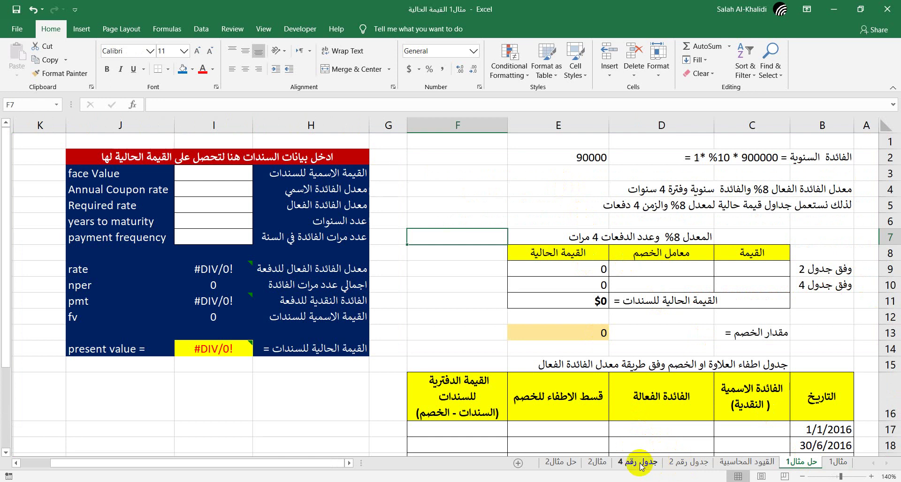
pyautogui.click(690, 462)
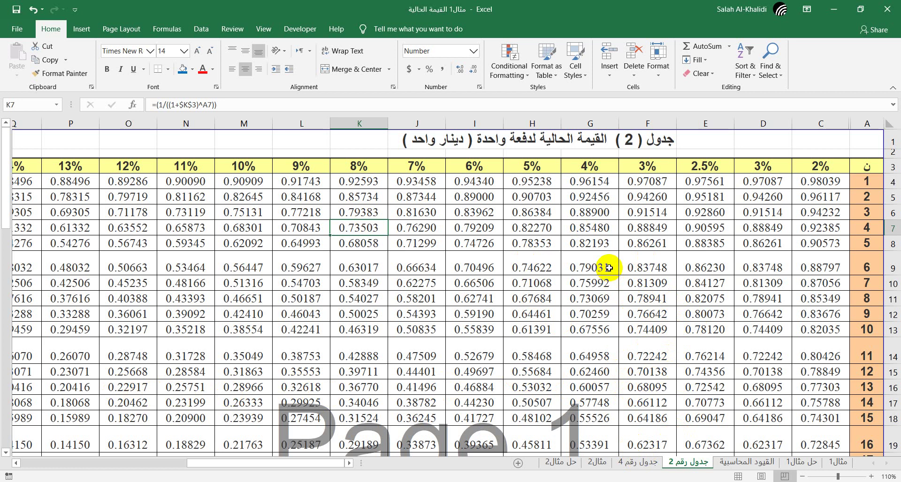
pyautogui.click(645, 465)
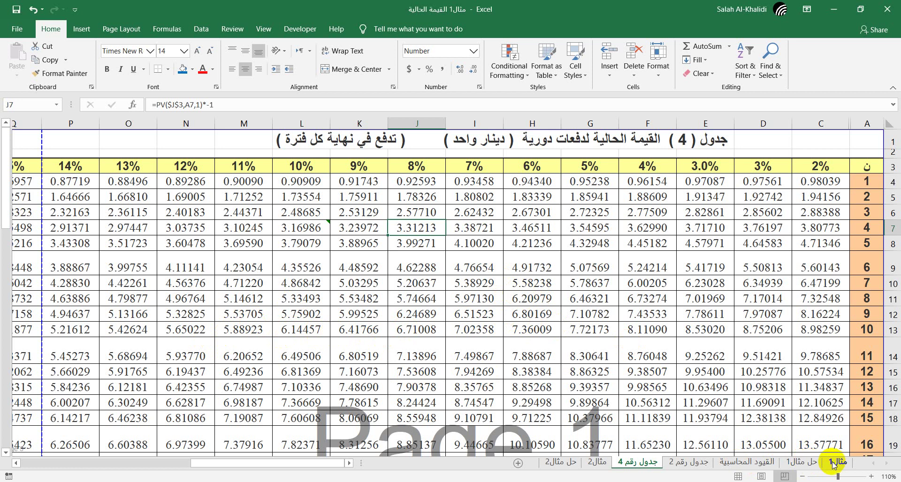
pyautogui.click(798, 462)
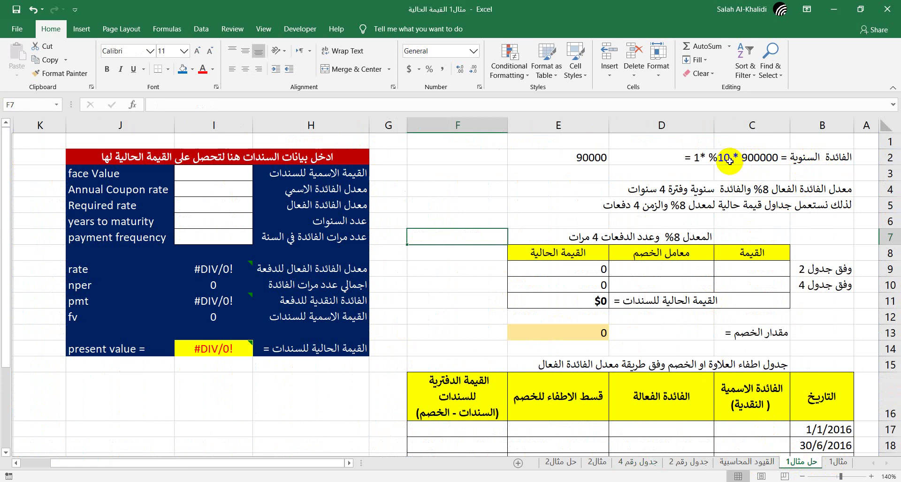
pyautogui.click(579, 158)
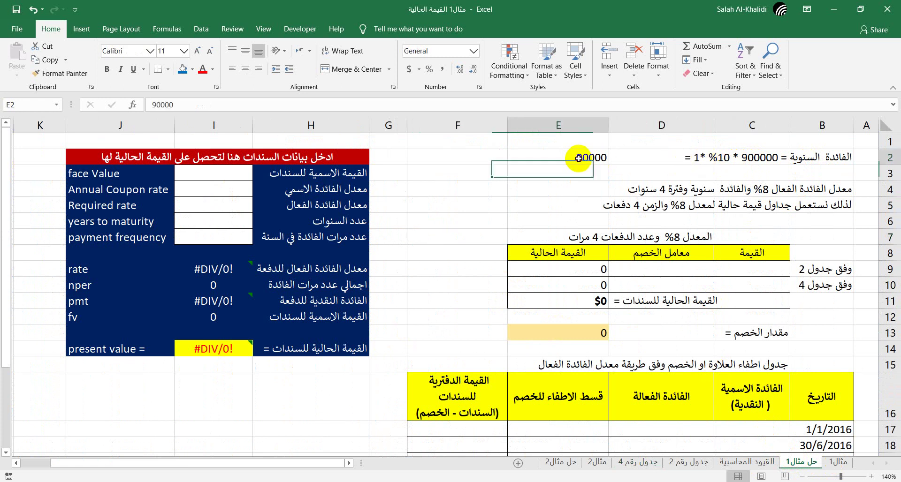
pyautogui.click(765, 162)
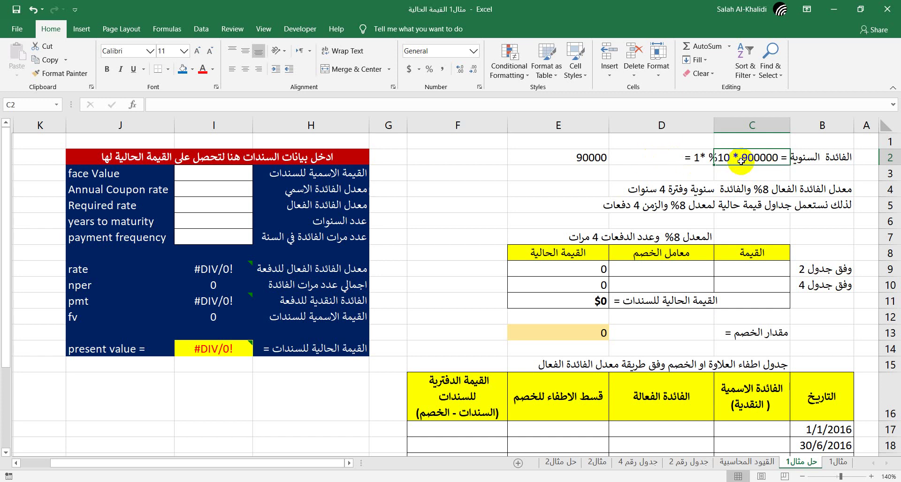
pyautogui.click(603, 158)
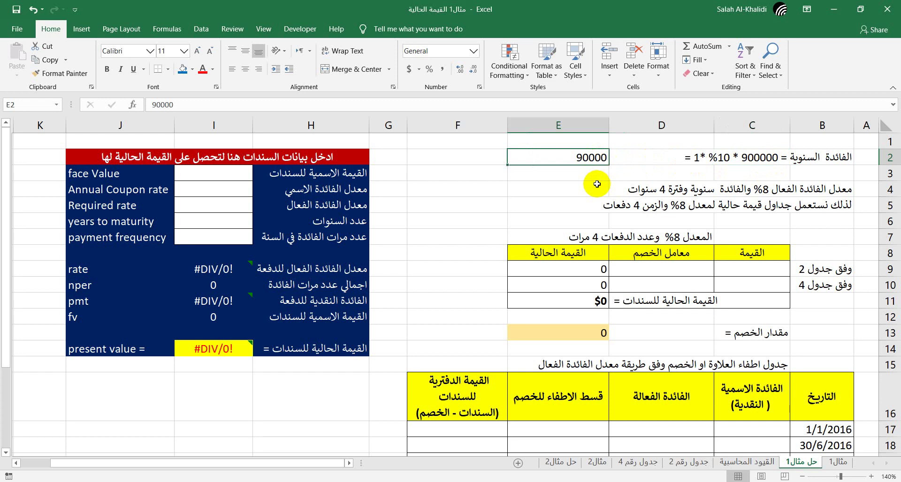
# Enter the bond amounts in the value column (القيمة): 900000 in C9 for table 2 and 90000 in C10 for table 4
pyautogui.click(765, 272)
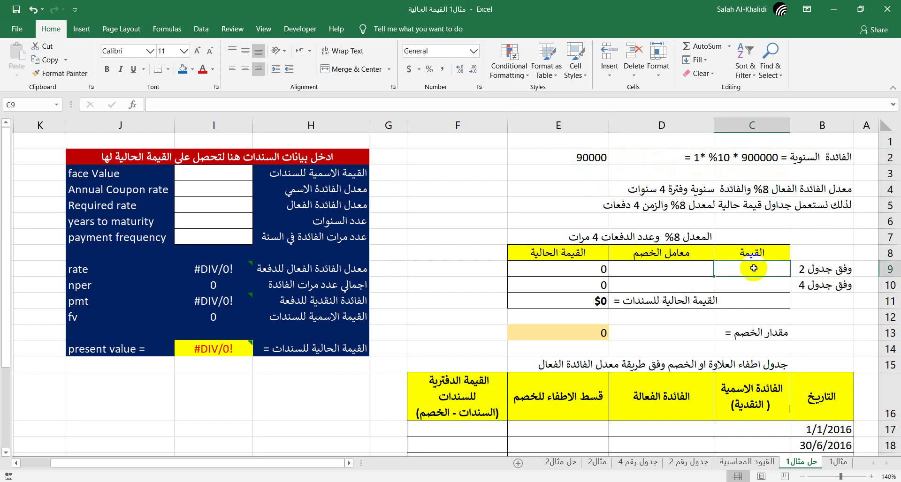
pyautogui.write('900000')
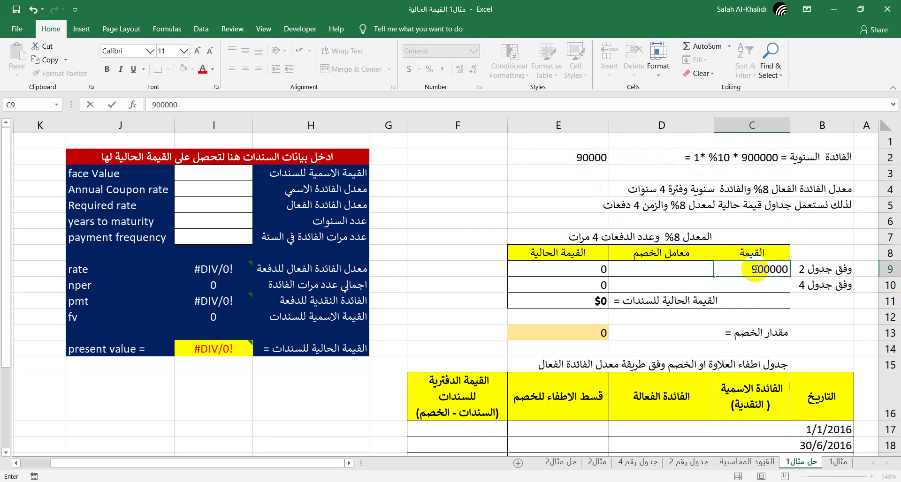
pyautogui.press('Return')
pyautogui.write('9')
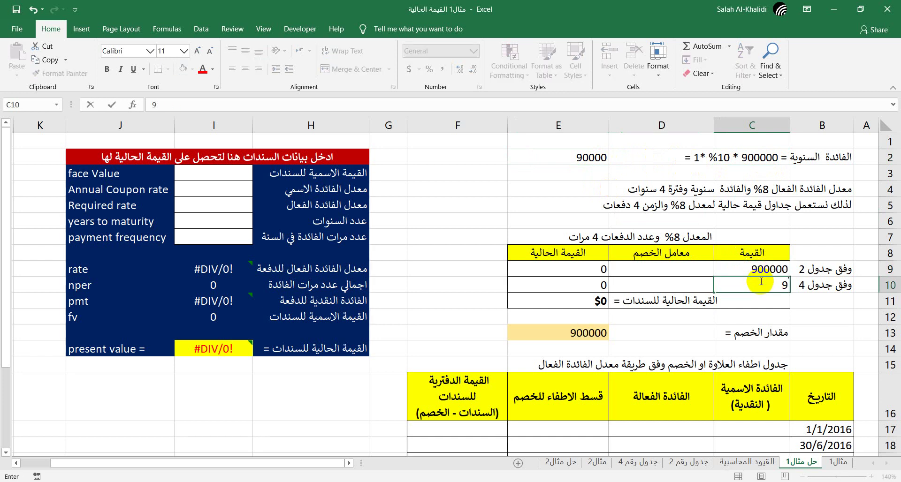
pyautogui.write('0000')
pyautogui.press('Return')
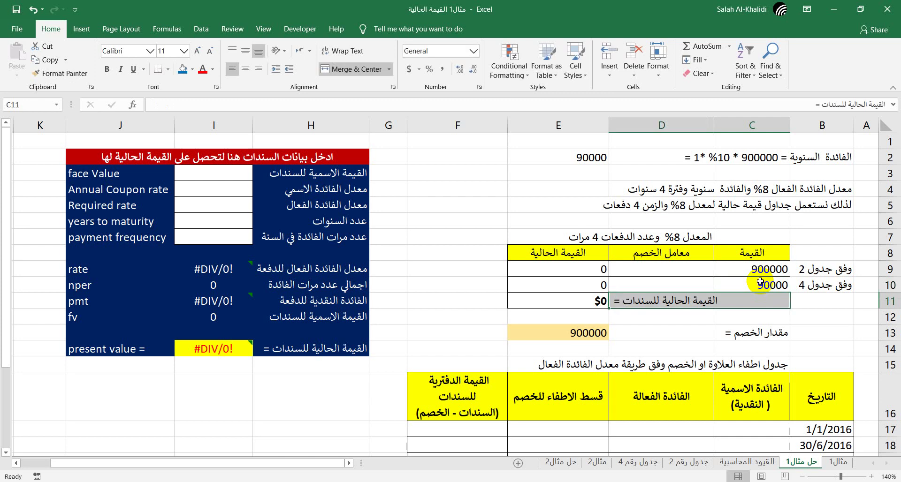
# Copy the 8%, 4-period discount factor from sheet جدول رقم 2 into D9 of the solution sheet as a value only, and check E9's formula
pyautogui.click(692, 274)
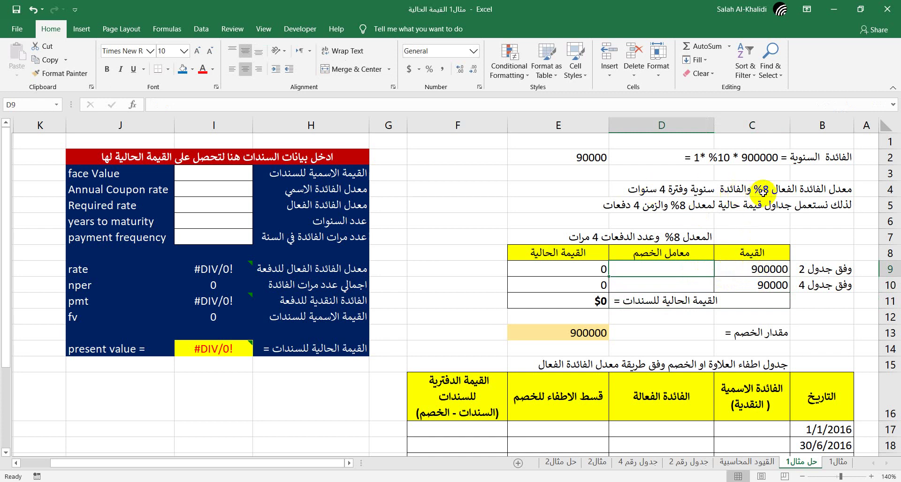
pyautogui.click(688, 462)
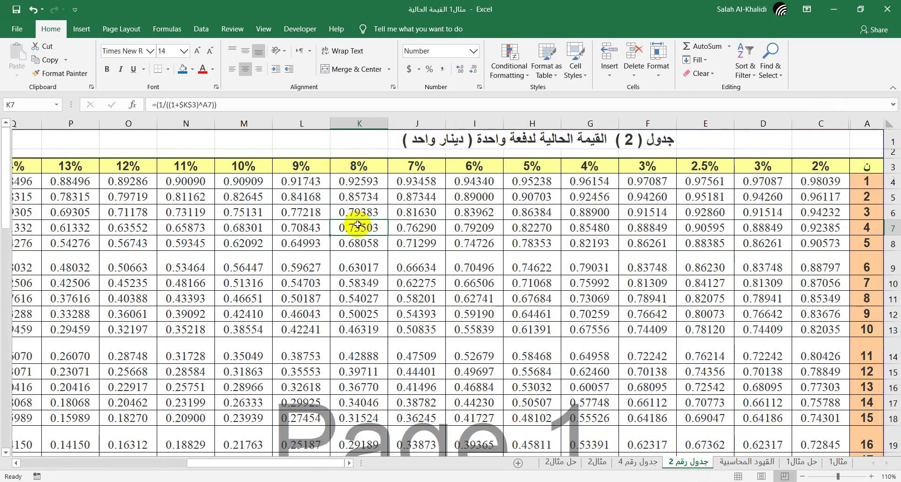
pyautogui.click(47, 60)
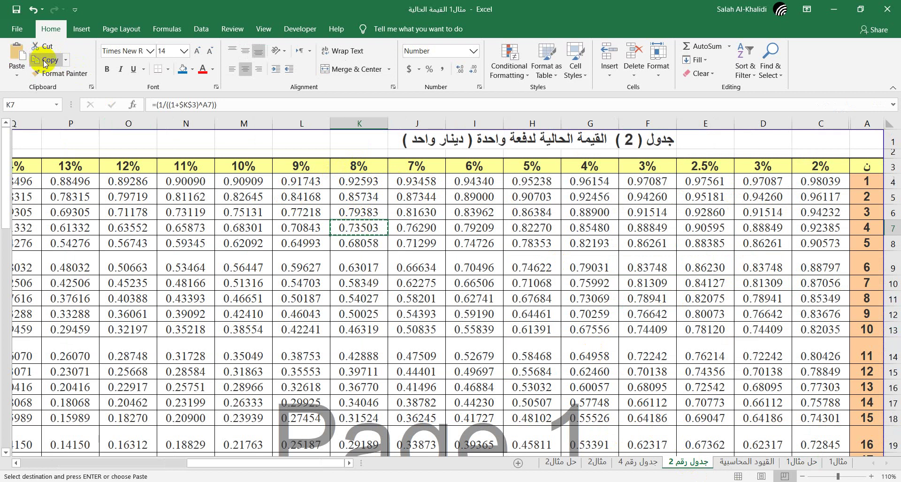
pyautogui.click(801, 463)
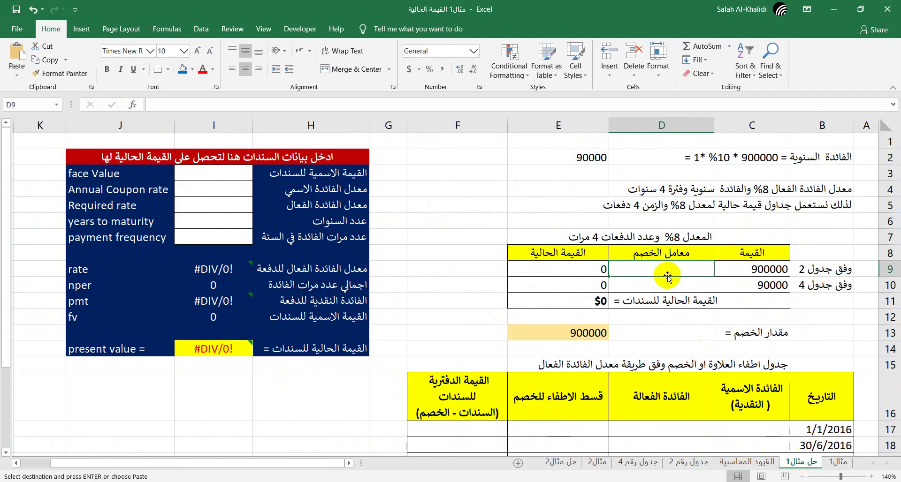
pyautogui.click(21, 69)
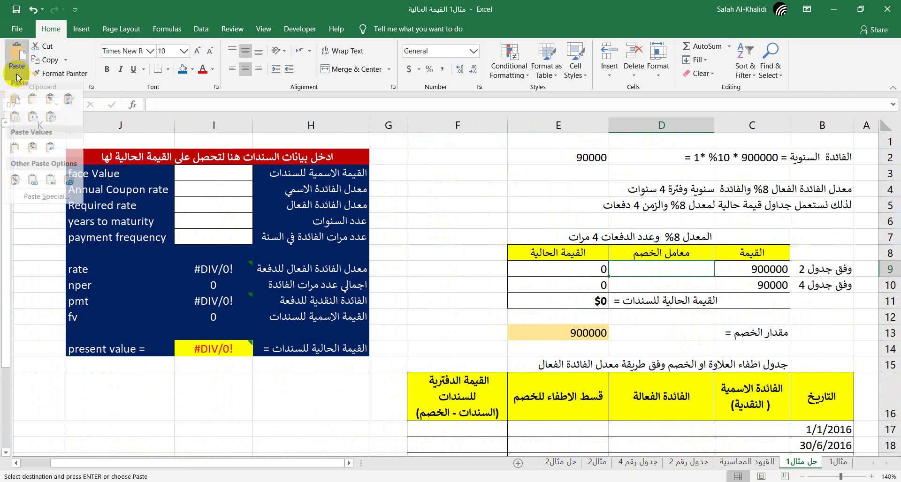
pyautogui.click(18, 147)
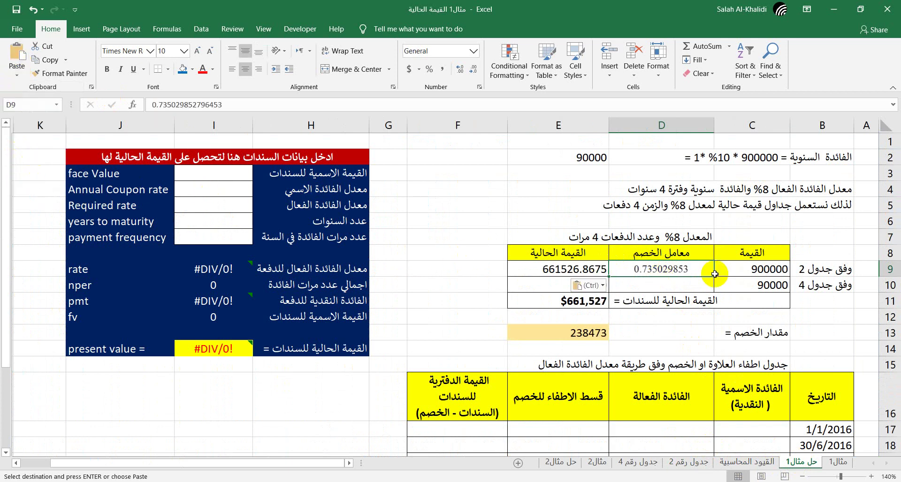
pyautogui.click(549, 269)
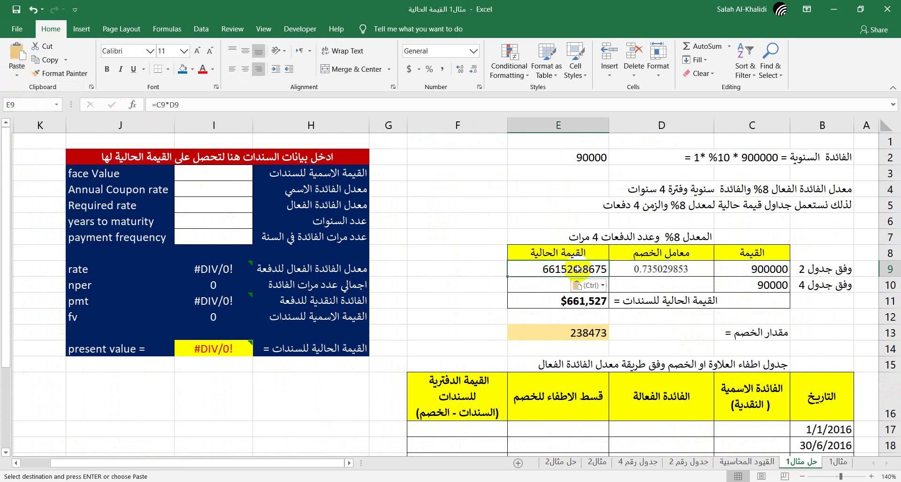
pyautogui.click(754, 269)
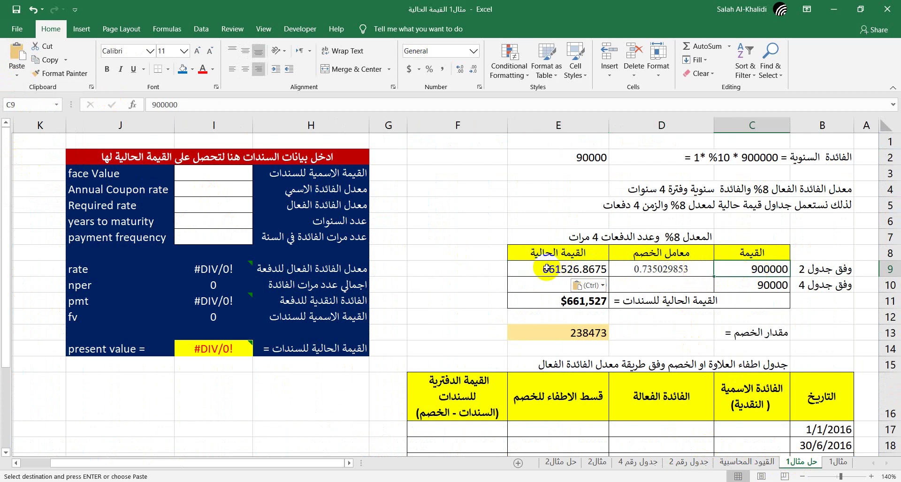
# Copy the 8%, 4-period annuity factor from sheet جدول رقم 4 into D10 of the solution sheet as a value only
pyautogui.click(685, 285)
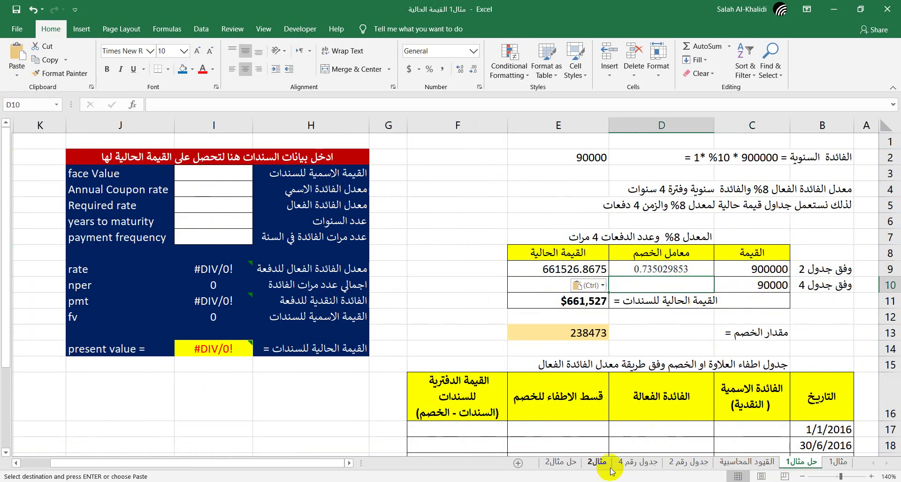
pyautogui.click(636, 463)
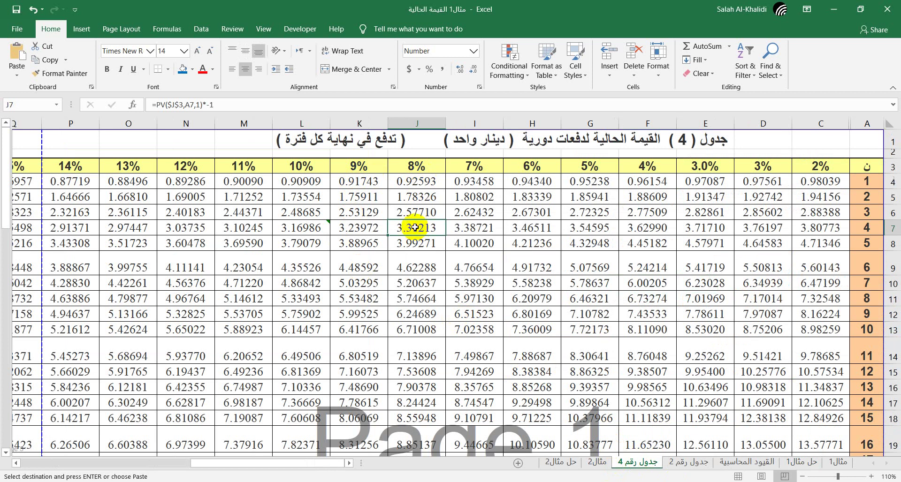
pyautogui.click(47, 59)
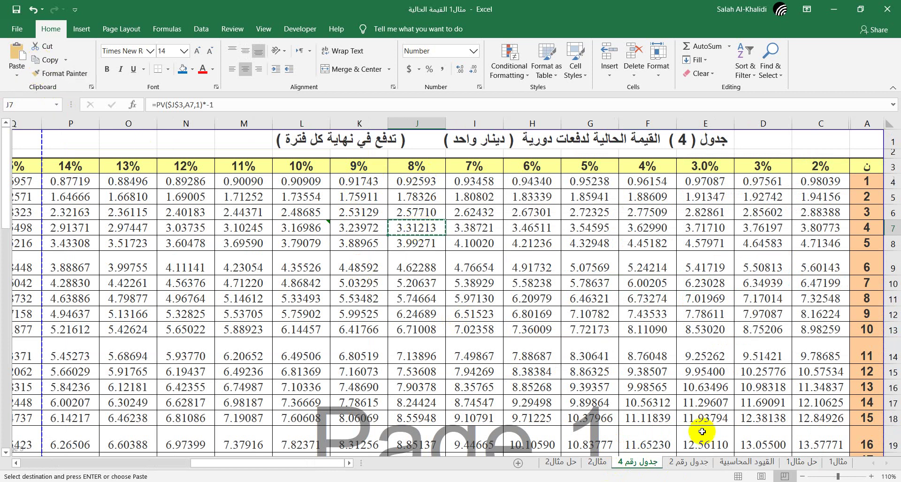
pyautogui.click(801, 463)
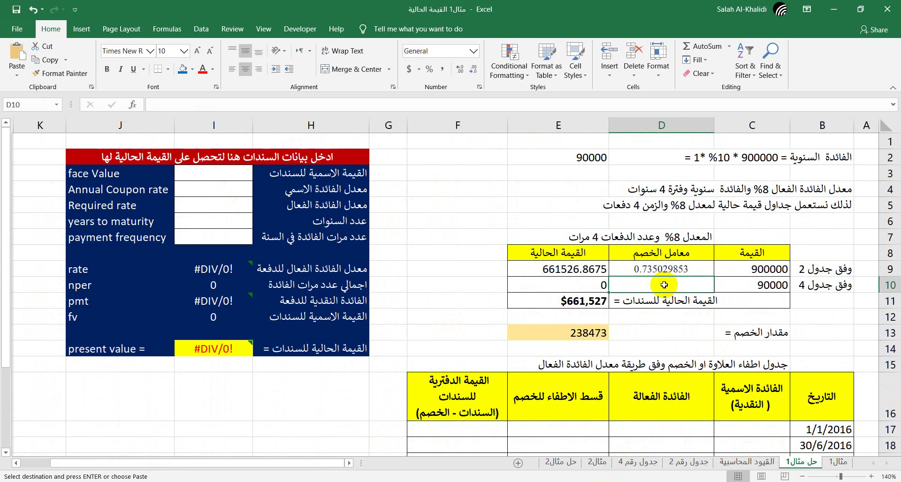
pyautogui.click(17, 73)
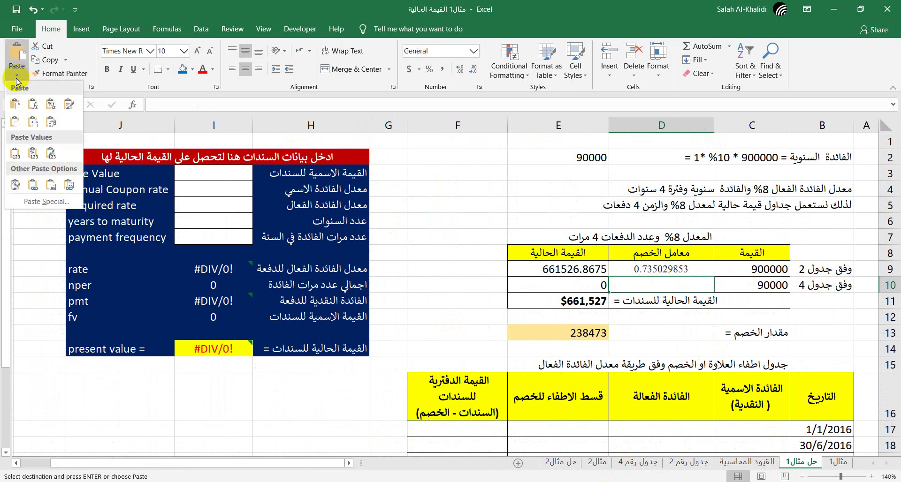
pyautogui.click(16, 153)
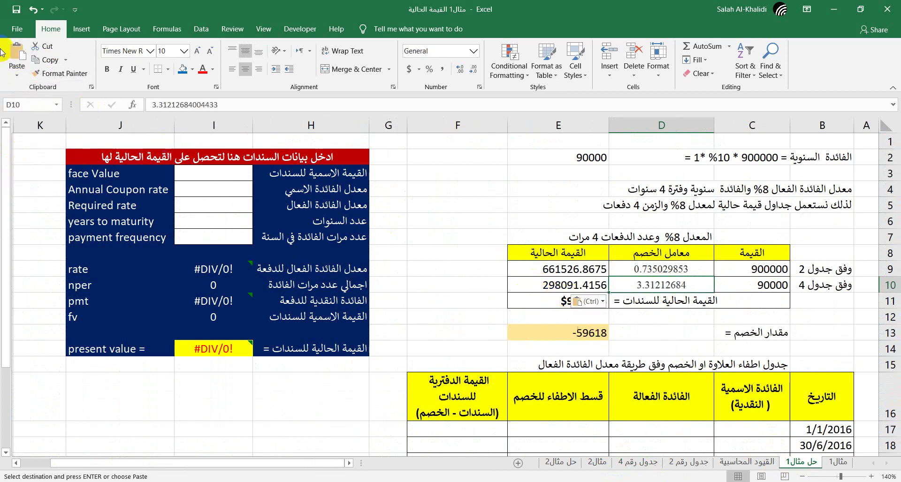
pyautogui.press('Escape')
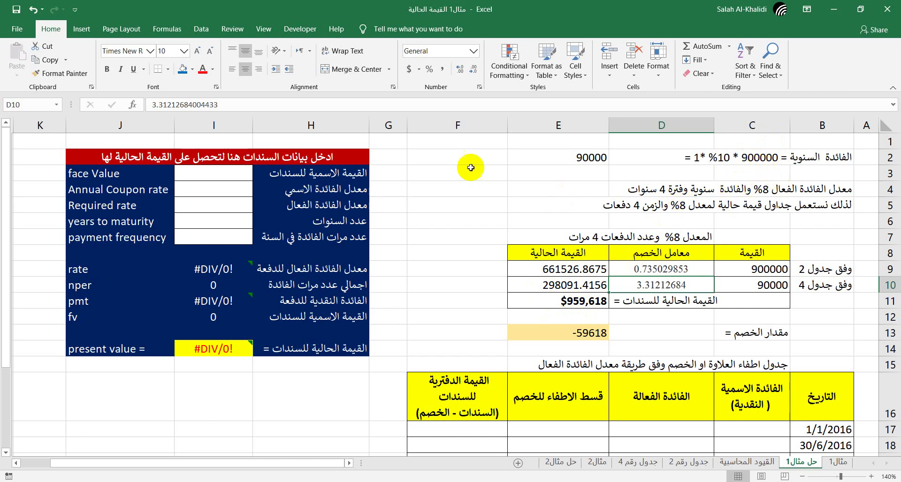
# Enter a face value of 900,000 and an annual coupon rate of 10% in the bond data calculator
pyautogui.click(219, 174)
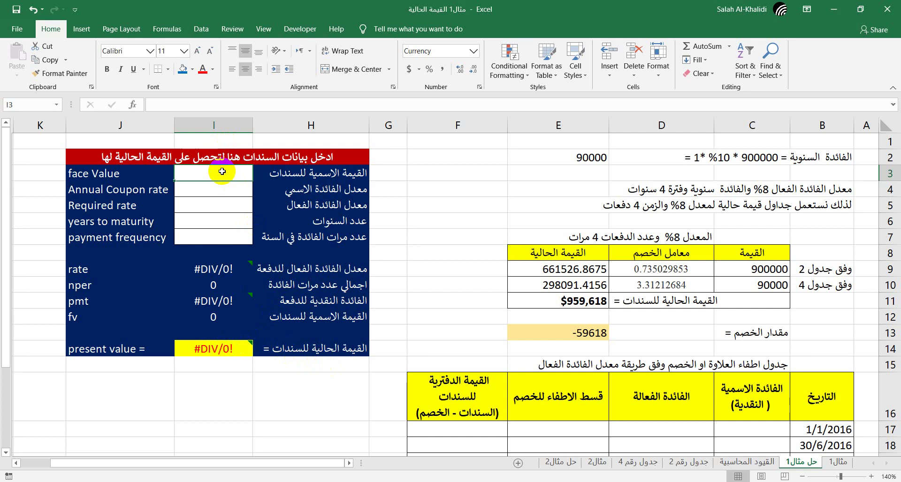
pyautogui.write('900')
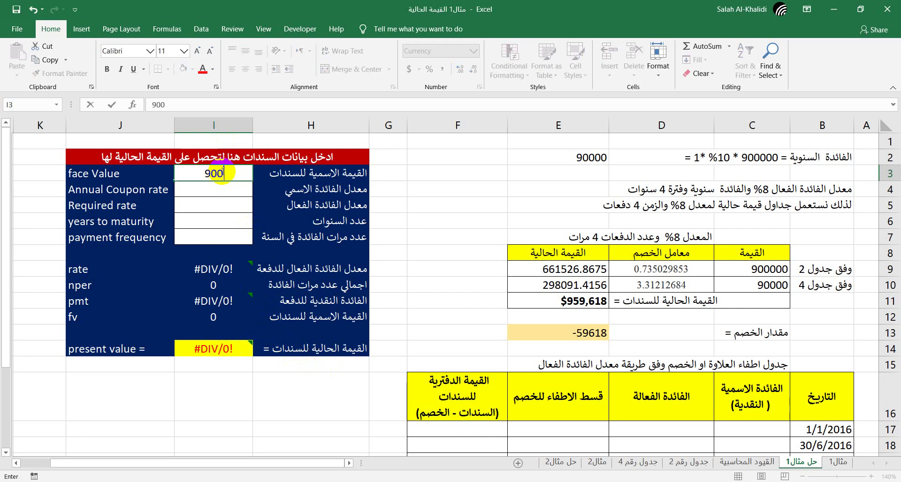
pyautogui.write(',000')
pyautogui.press('Return')
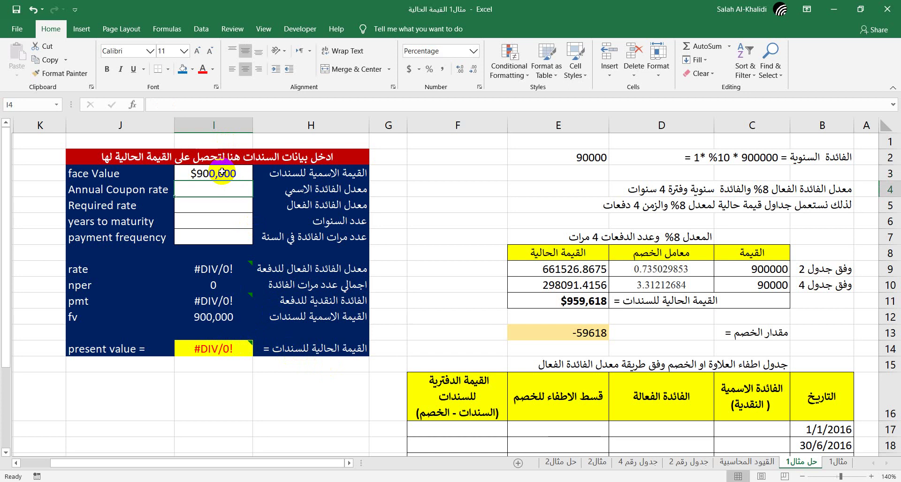
pyautogui.write('10')
pyautogui.press('Return')
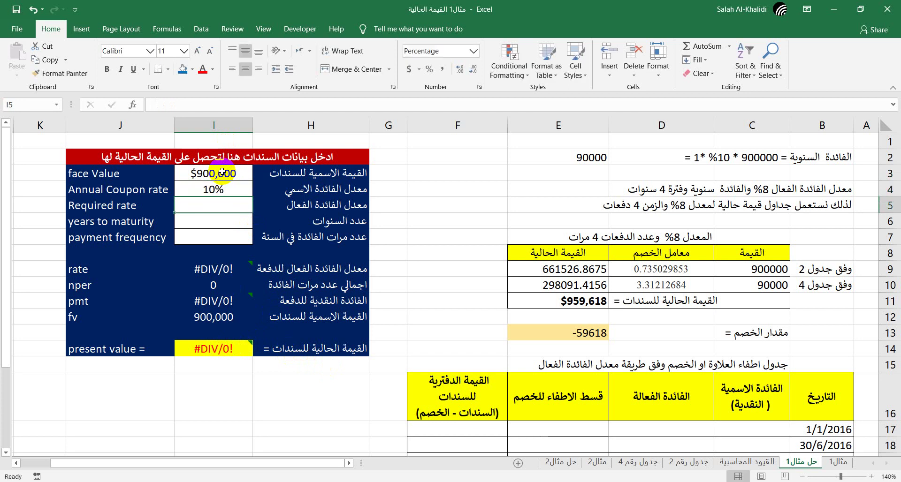
# Set the calculator's required rate to 8% and its years to maturity to 4
pyautogui.write('8')
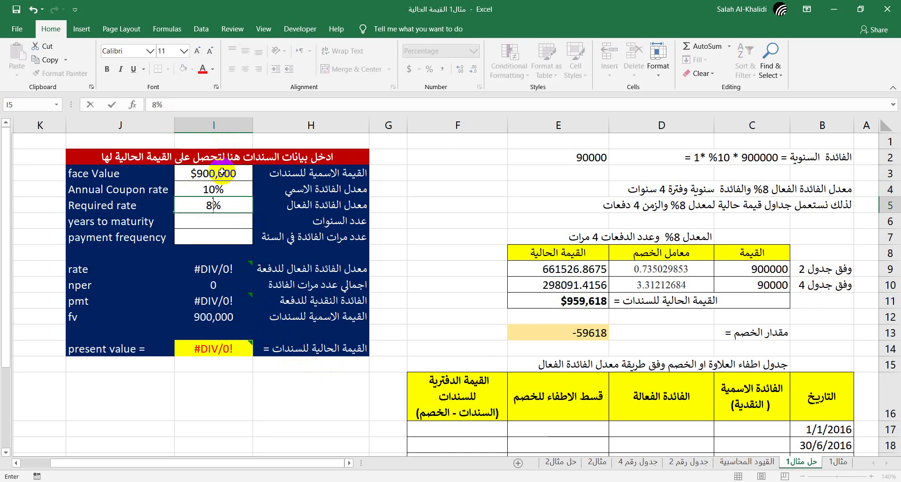
pyautogui.press('Return')
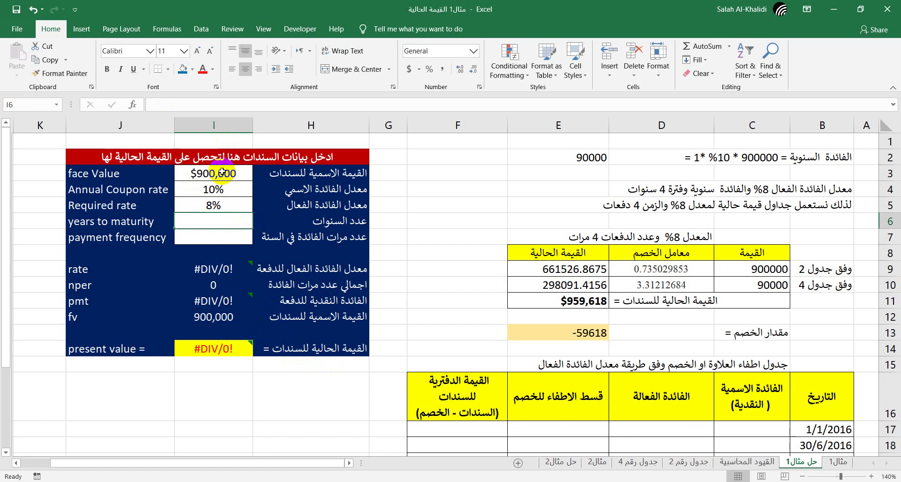
pyautogui.write('4')
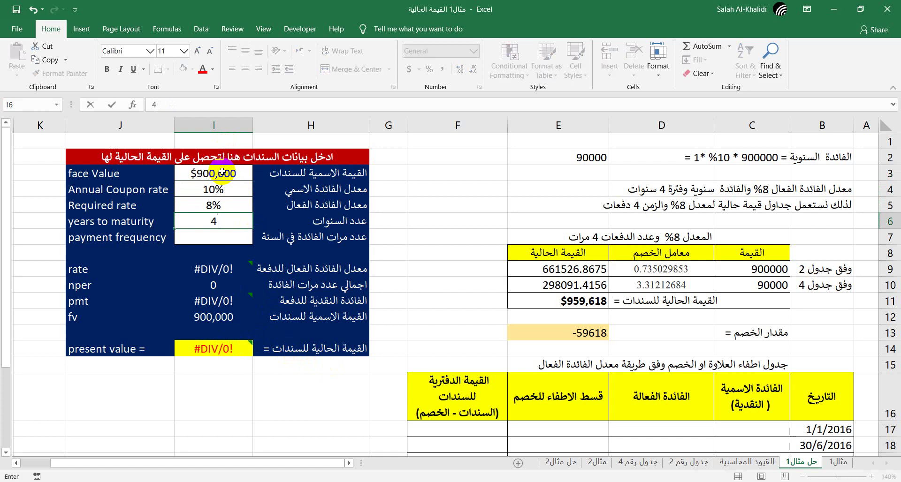
pyautogui.press('Return')
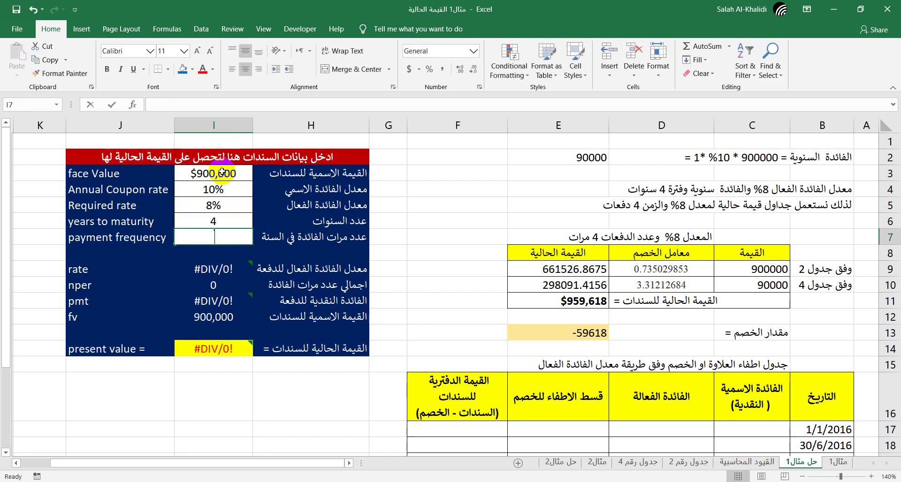
# Set the calculator's payment frequency to 1 and change the present value formula in I14 to =-(PV(I9,I10,I11,I12,0))
pyautogui.write('1')
pyautogui.press('Return')
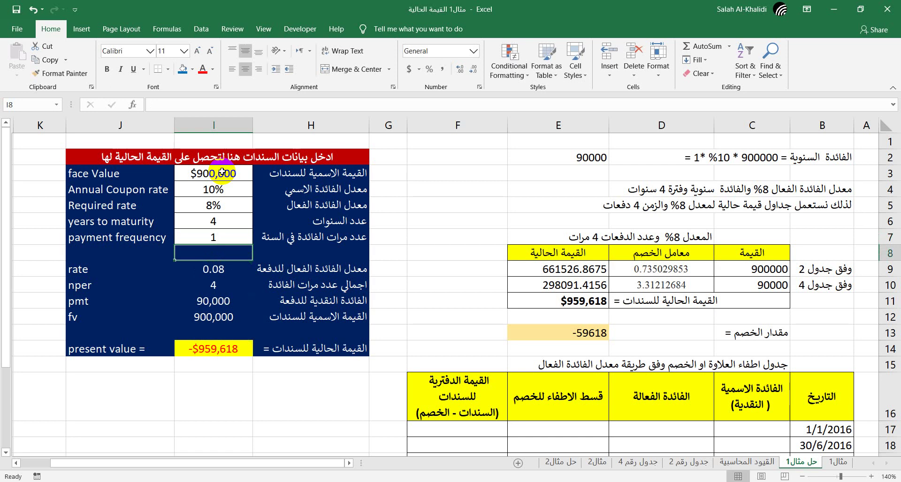
pyautogui.click(211, 351)
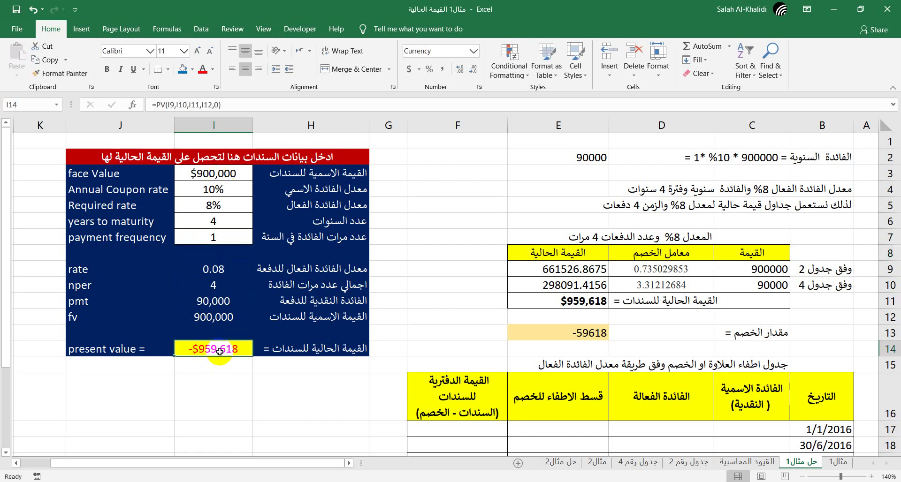
pyautogui.click(158, 105)
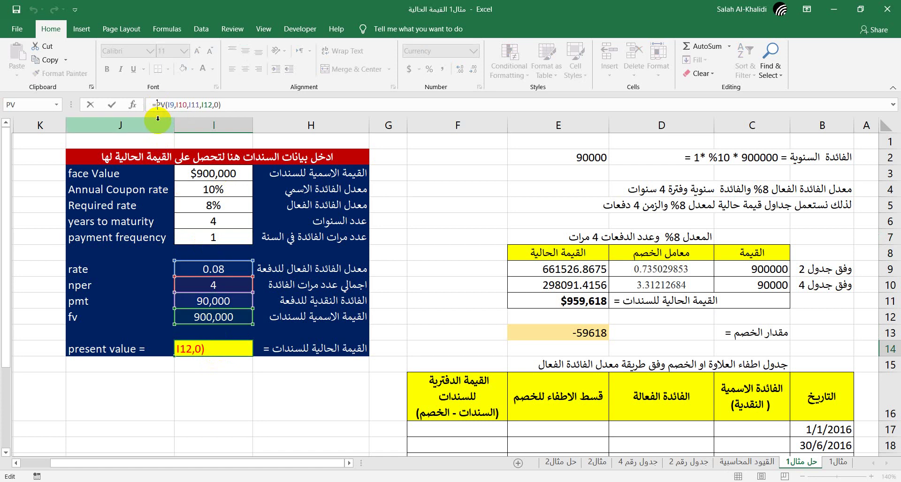
pyautogui.write('-')
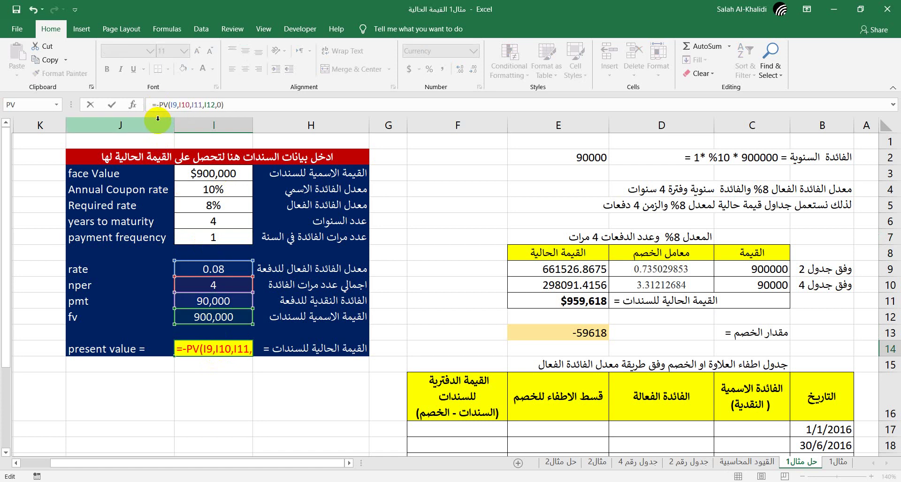
pyautogui.write('(')
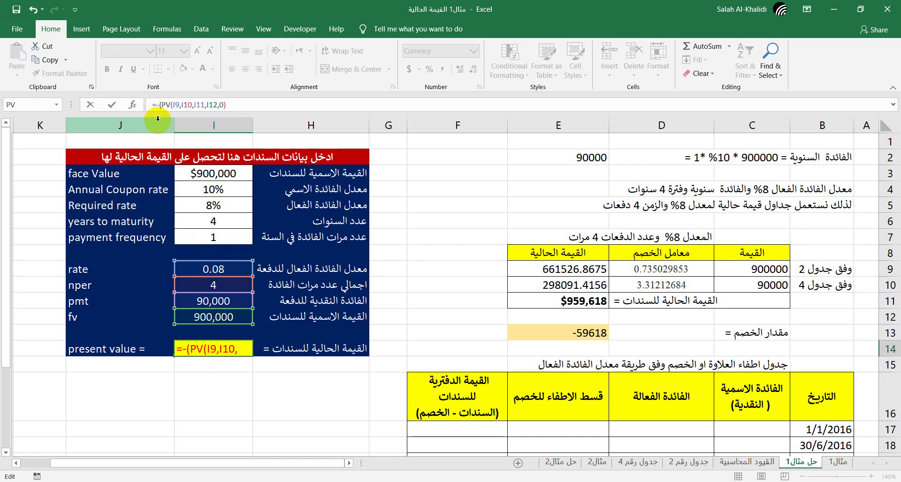
pyautogui.click(253, 104)
pyautogui.write(')')
pyautogui.press('Return')
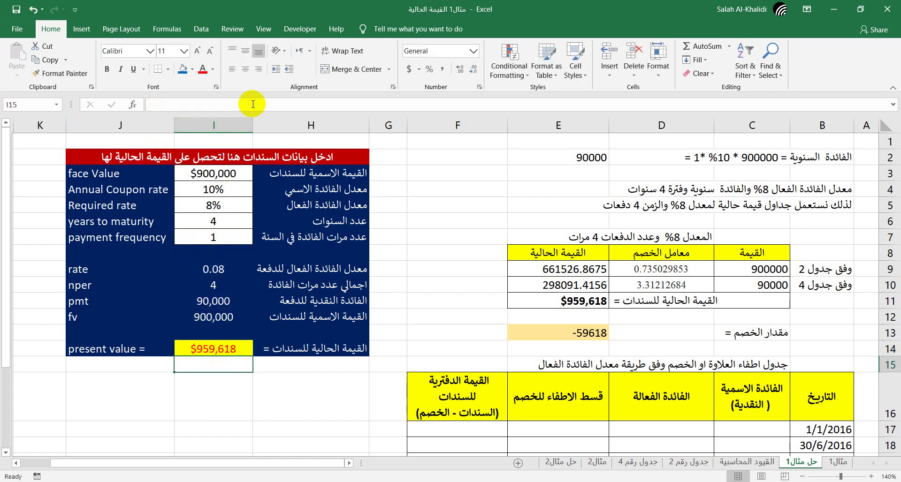
# Compare the present values in I14 and E11, and check how E13 derives the discount from C9 and E11
pyautogui.click(218, 341)
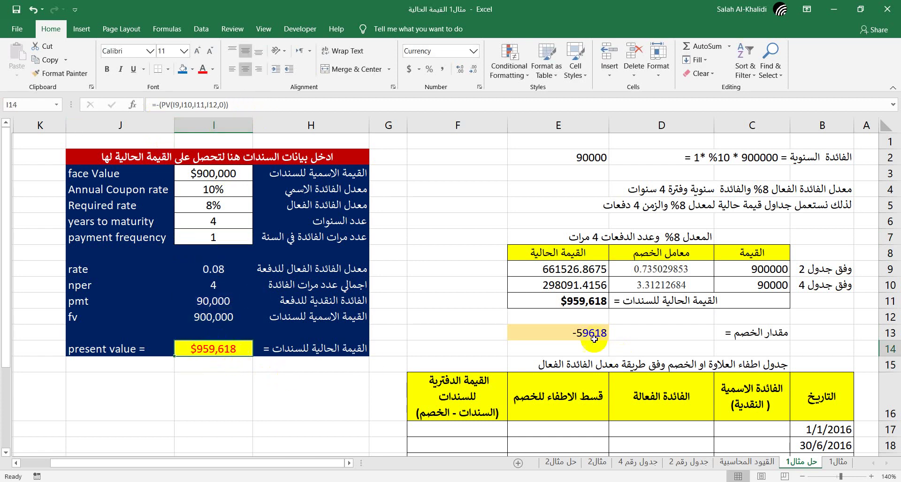
pyautogui.click(575, 301)
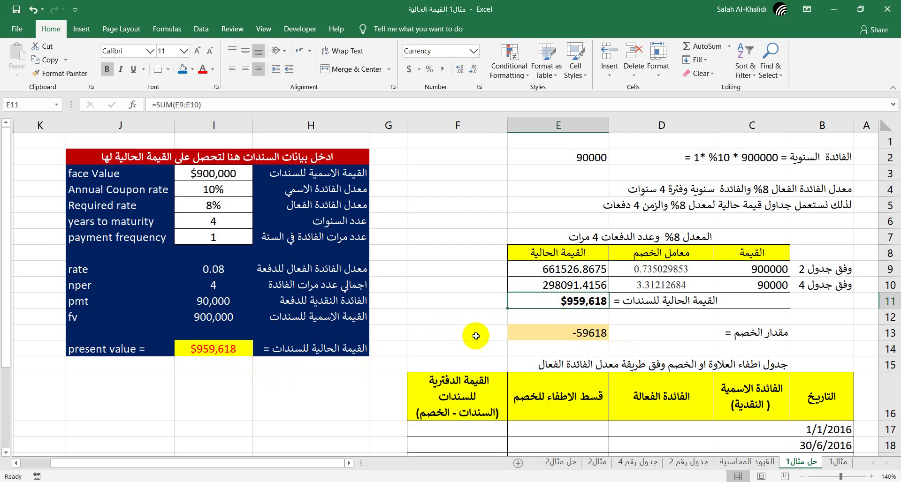
pyautogui.click(773, 331)
pyautogui.click(562, 336)
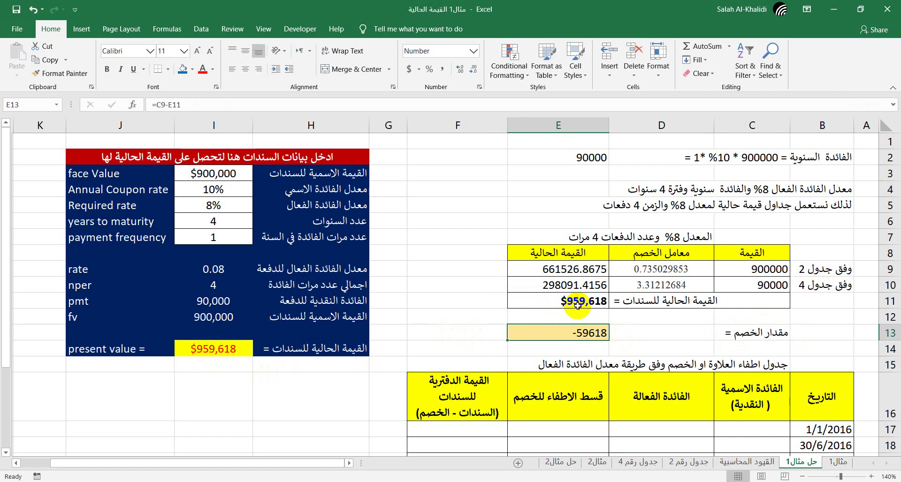
pyautogui.click(776, 270)
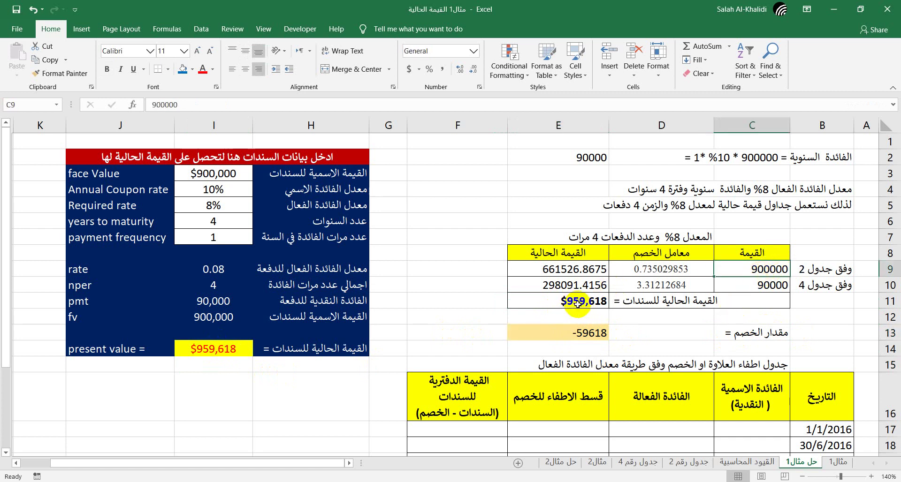
pyautogui.click(591, 334)
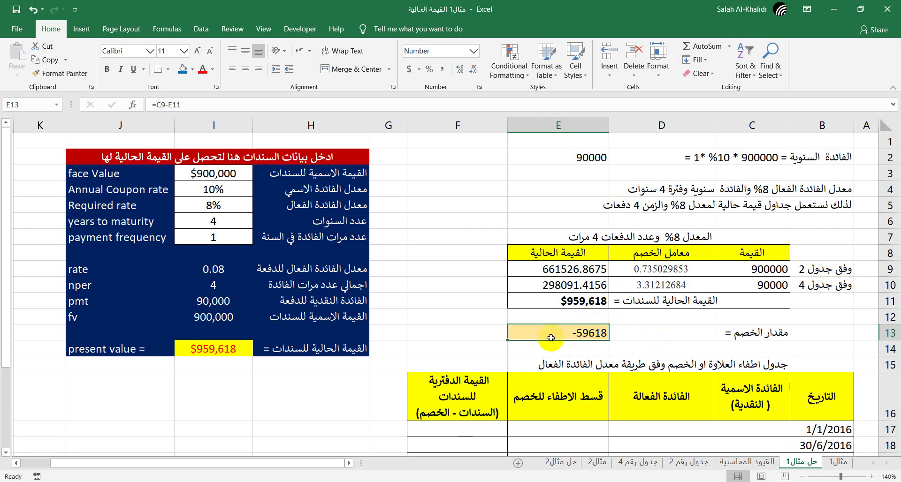
pyautogui.moveTo(4, 232); pyautogui.dragTo(5, 257)
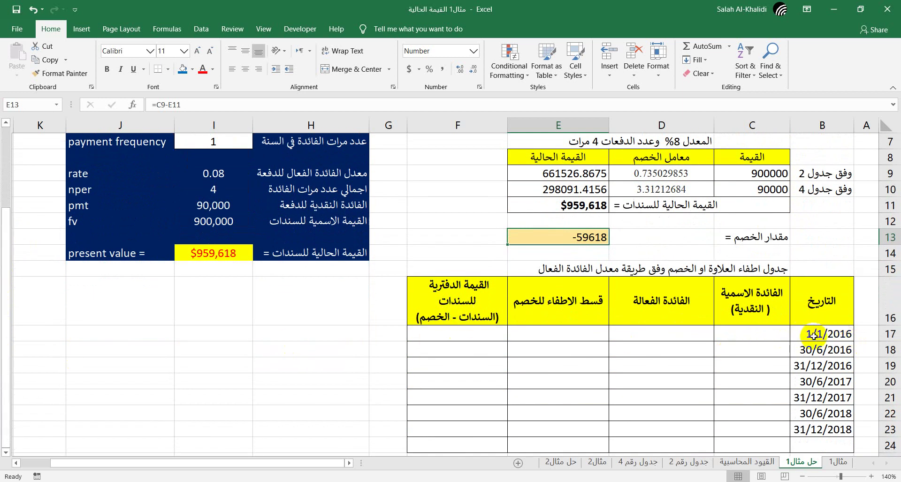
pyautogui.click(465, 334)
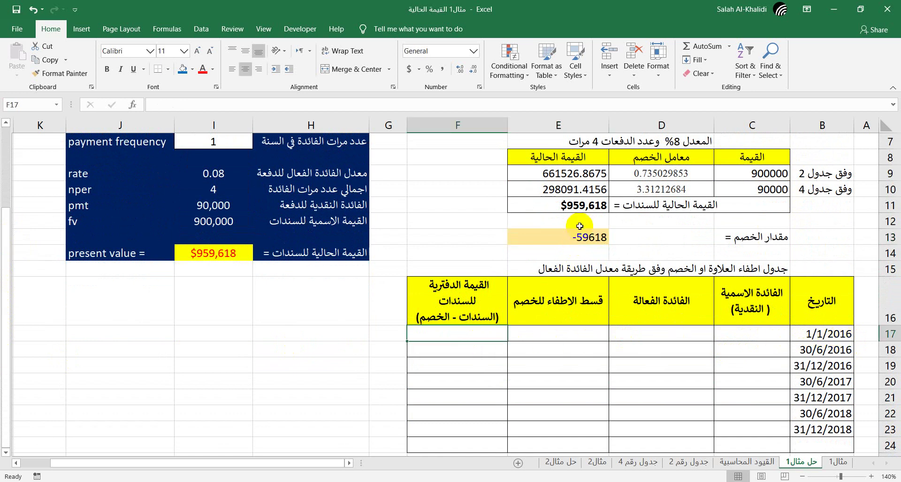
pyautogui.click(573, 207)
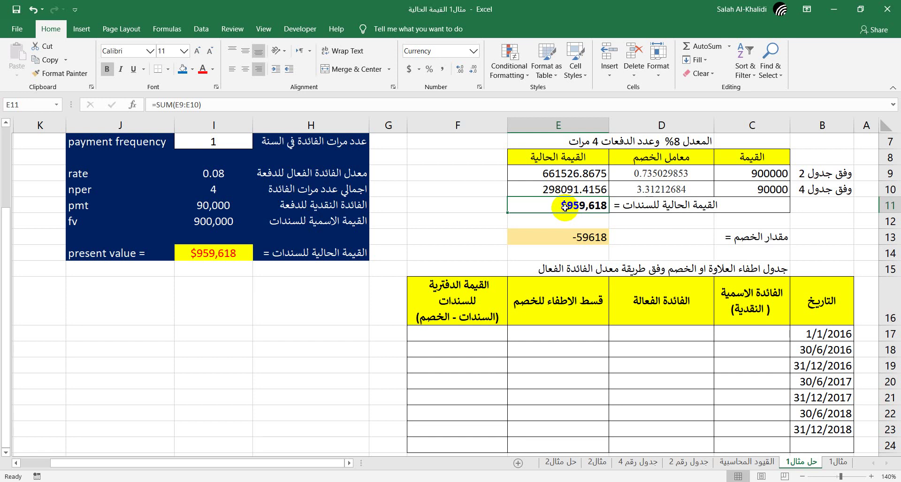
# Change the bracketed text in the book value header F16 to (السندات + العلاوة)
pyautogui.click(481, 316)
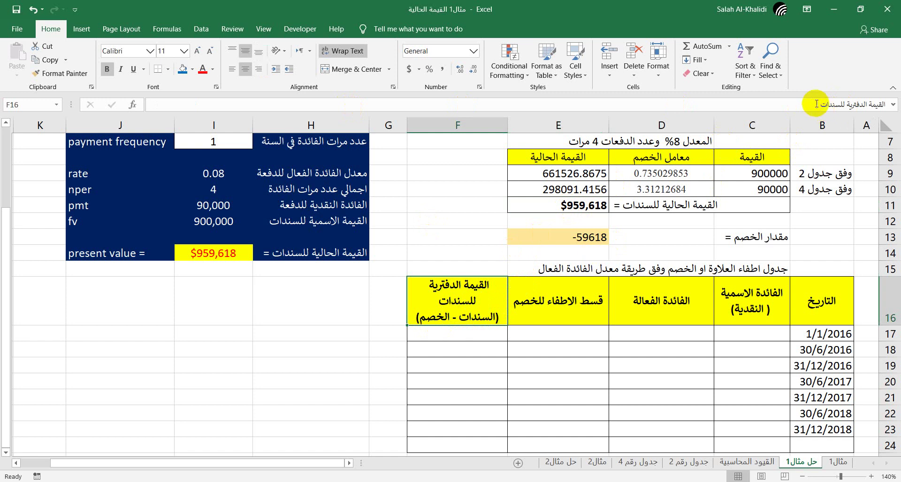
pyautogui.click(769, 108)
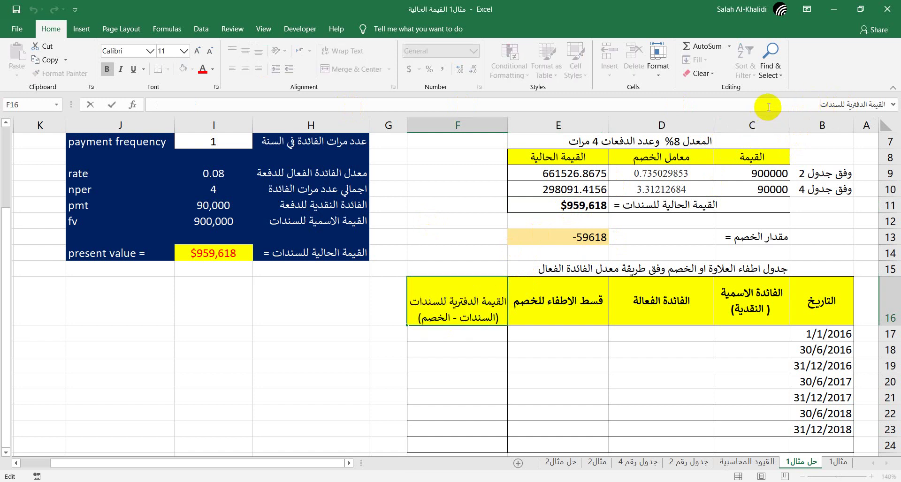
pyautogui.doubleClick(466, 315)
pyautogui.click(451, 312)
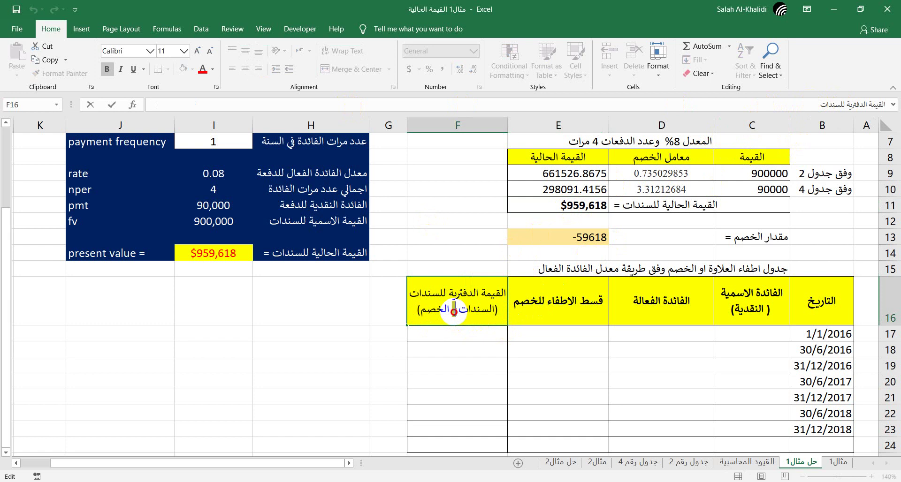
pyautogui.write('-')
pyautogui.write('+')
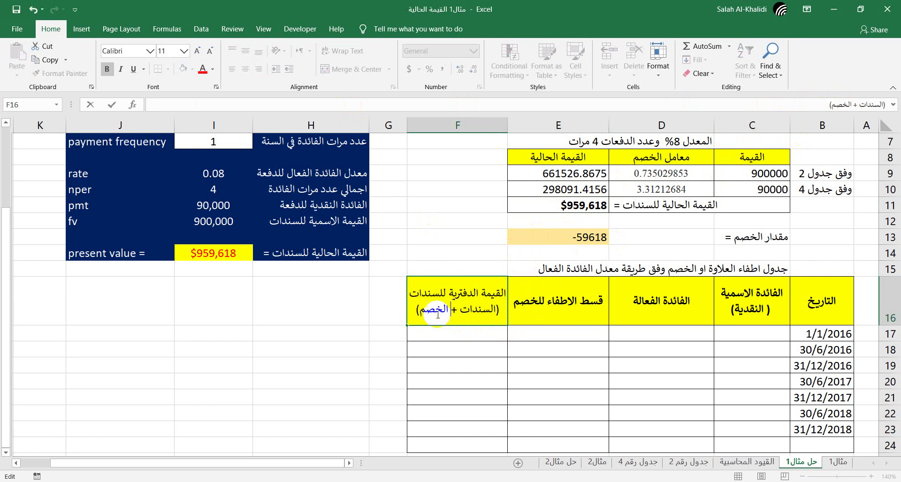
pyautogui.doubleClick(434, 310)
pyautogui.press('BackSpace')
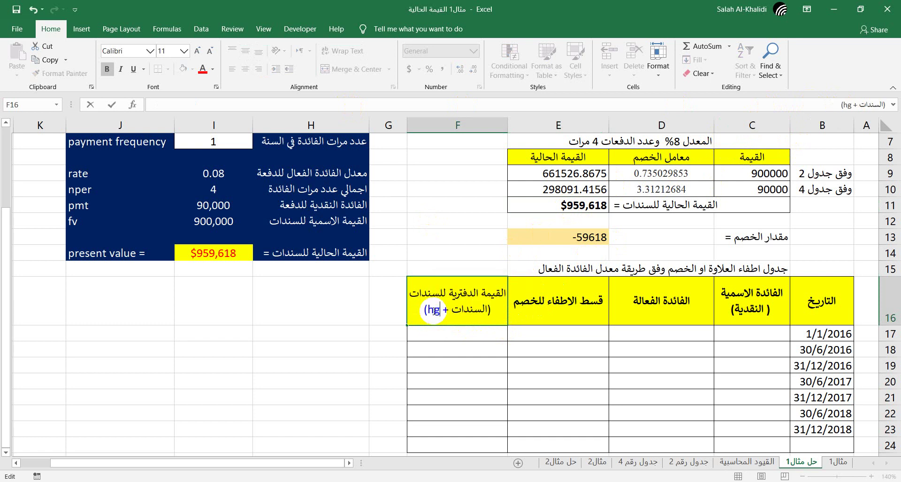
pyautogui.write('علا')
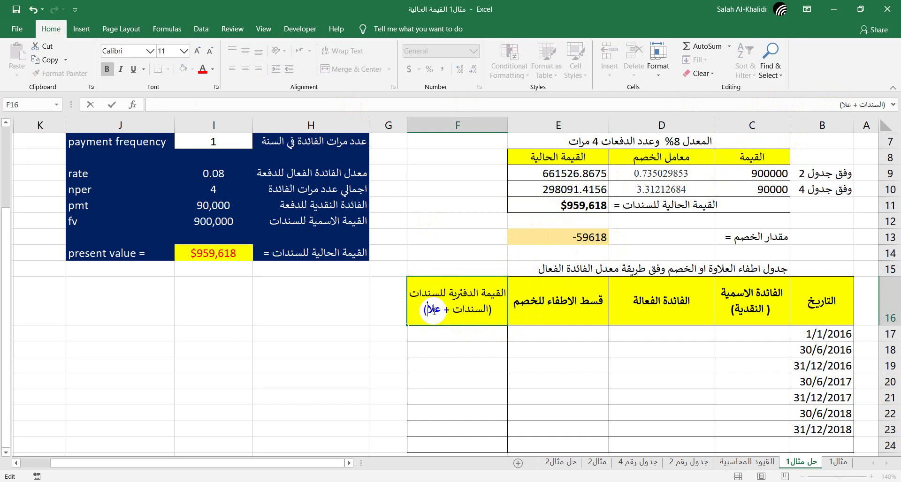
pyautogui.write('و')
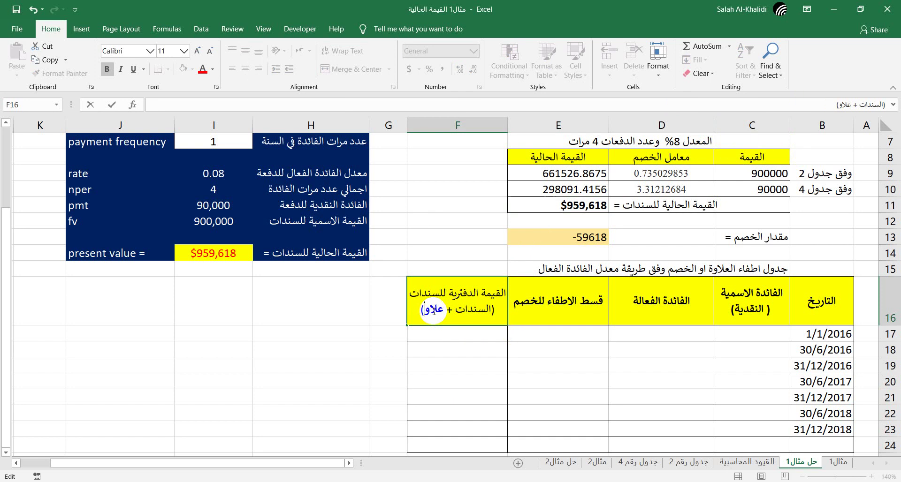
pyautogui.press('BackSpace')
pyautogui.press('BackSpace')
pyautogui.press('BackSpace')
pyautogui.press('BackSpace')
pyautogui.write('العلاوة')
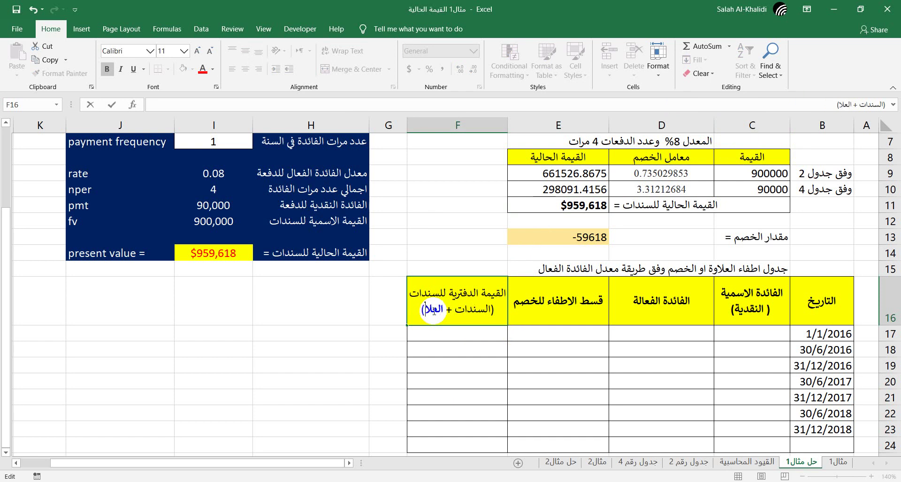
pyautogui.press('Return')
# Enter 959618 in F17 as the bonds' book value at 1/1/2016
pyautogui.click(481, 347)
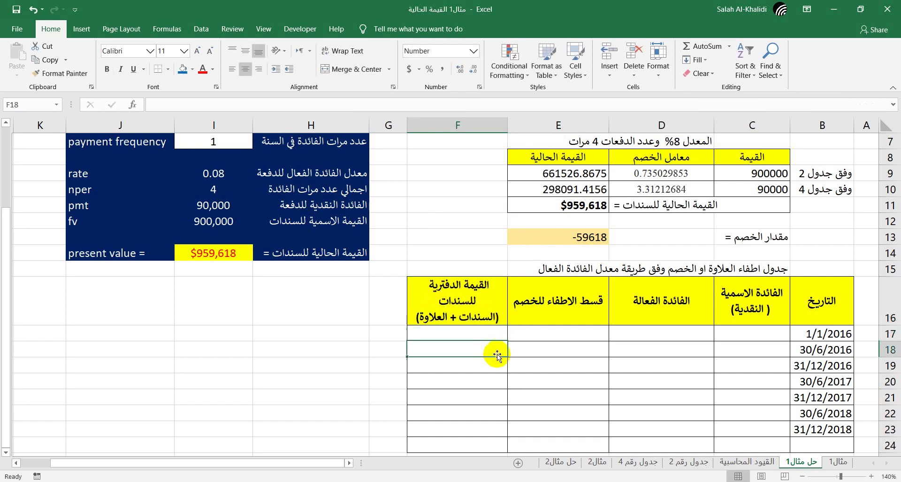
pyautogui.click(482, 336)
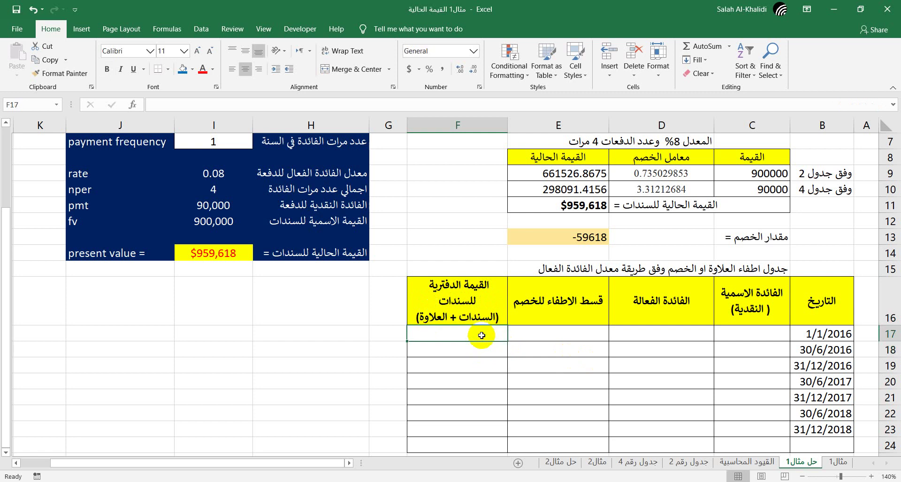
pyautogui.write('959')
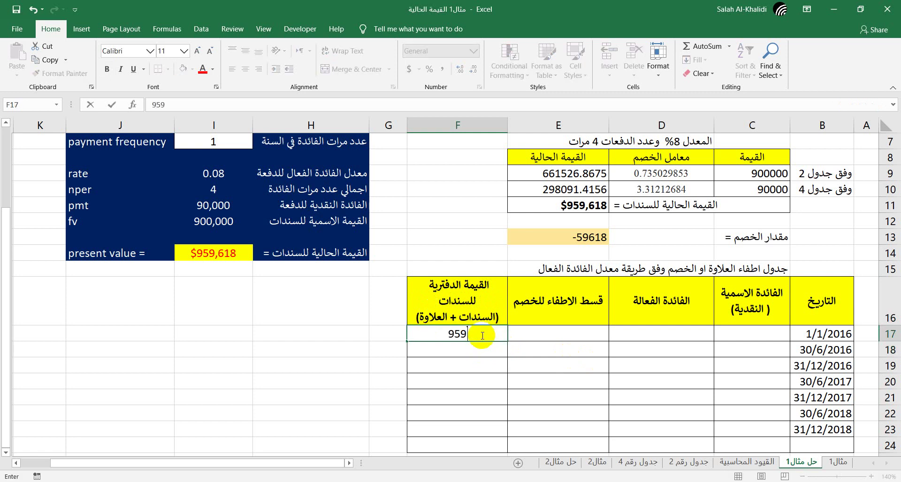
pyautogui.write('618')
pyautogui.press('Return')
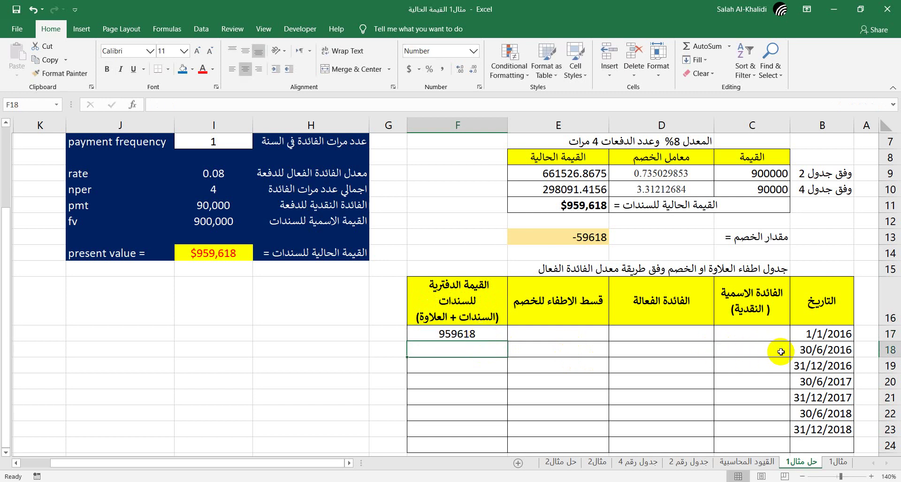
# Change the amortization schedule's dates in B18 to 31/12/2016 and in B19 to 31/12/2017
pyautogui.click(817, 349)
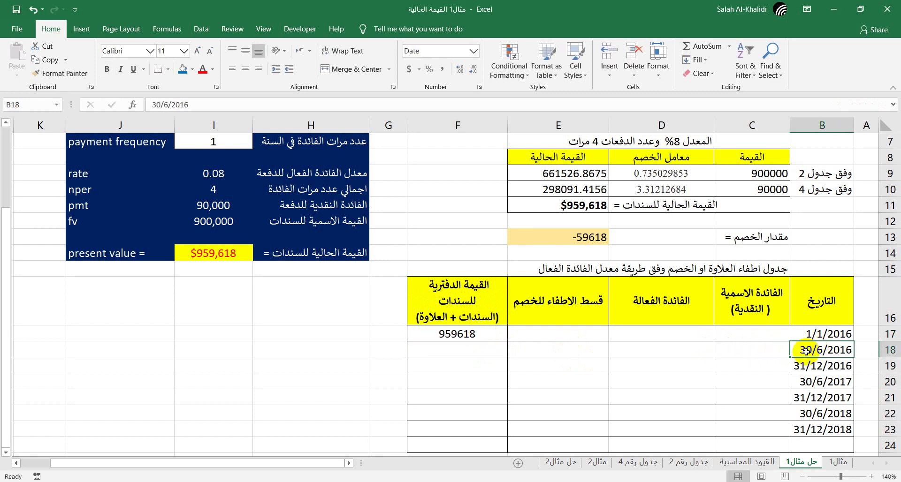
pyautogui.write('3')
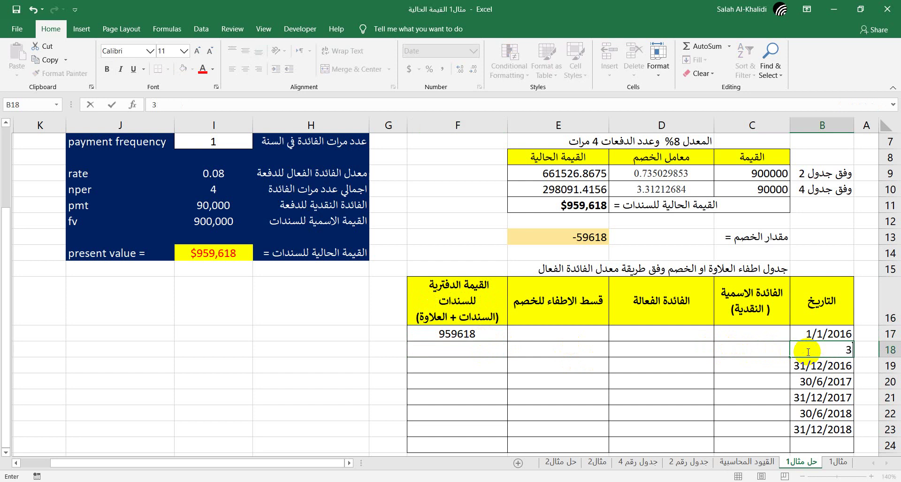
pyautogui.write('1/12/2016')
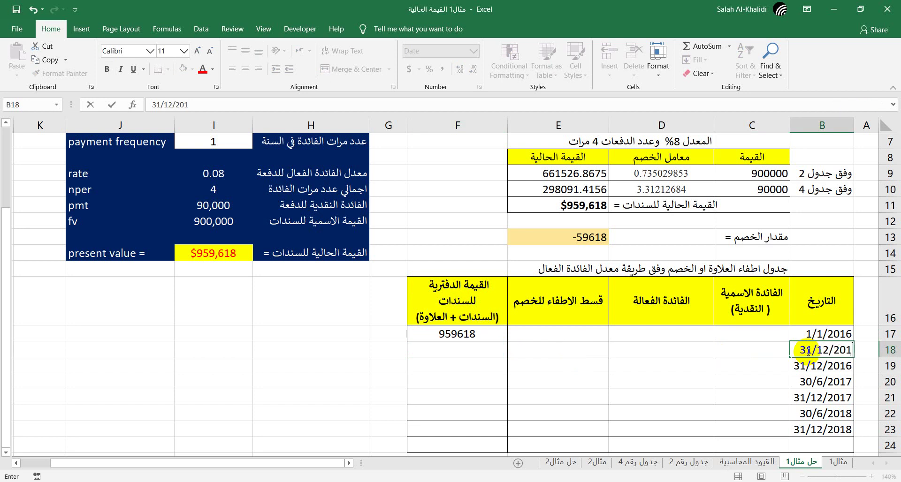
pyautogui.press('Return')
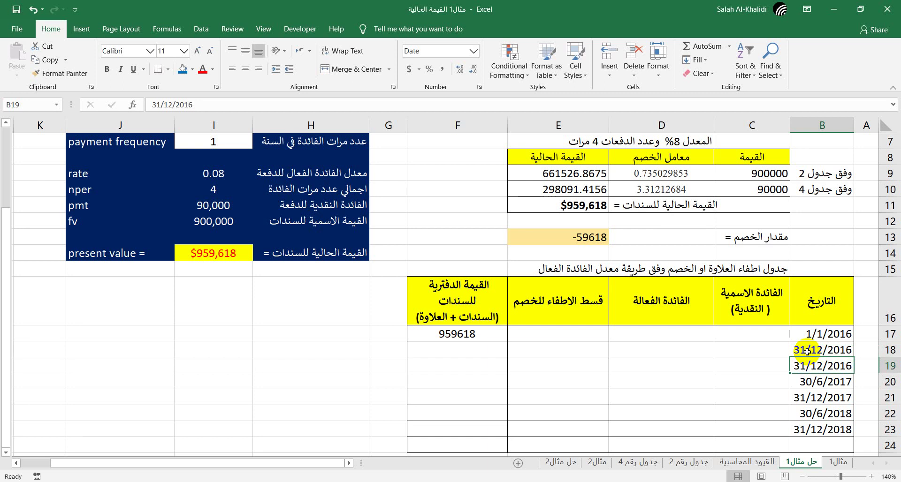
pyautogui.doubleClick(843, 367)
pyautogui.moveTo(843, 368); pyautogui.dragTo(852, 367)
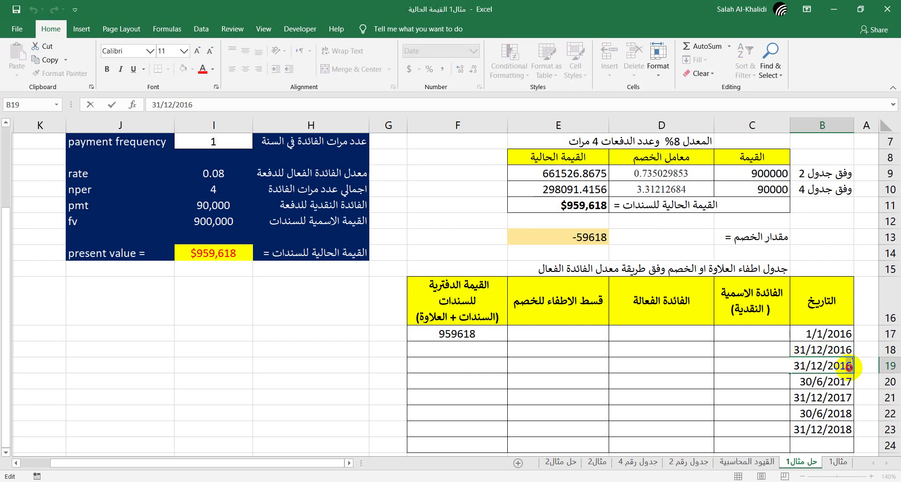
pyautogui.write('17')
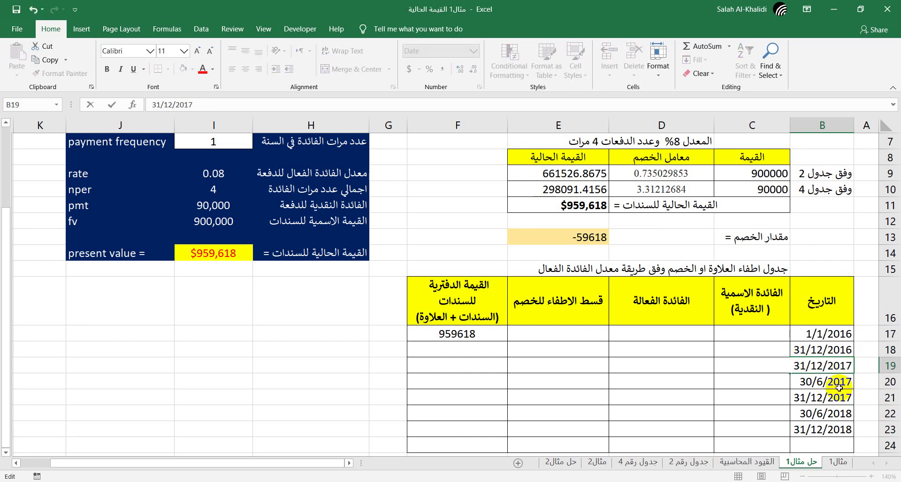
pyautogui.press('Return')
# Delete the schedule rows dated 30/6/2017 and 30/6/2018
pyautogui.click(890, 382)
pyautogui.rightClick(895, 381)
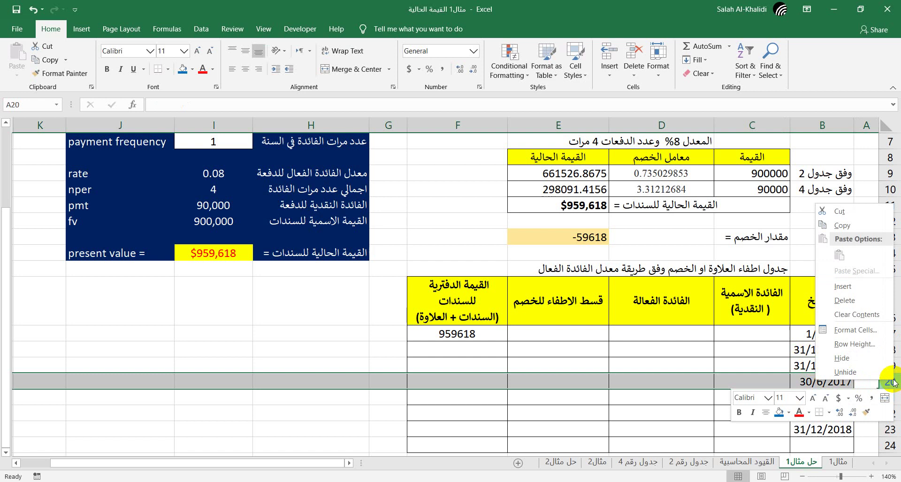
pyautogui.click(847, 304)
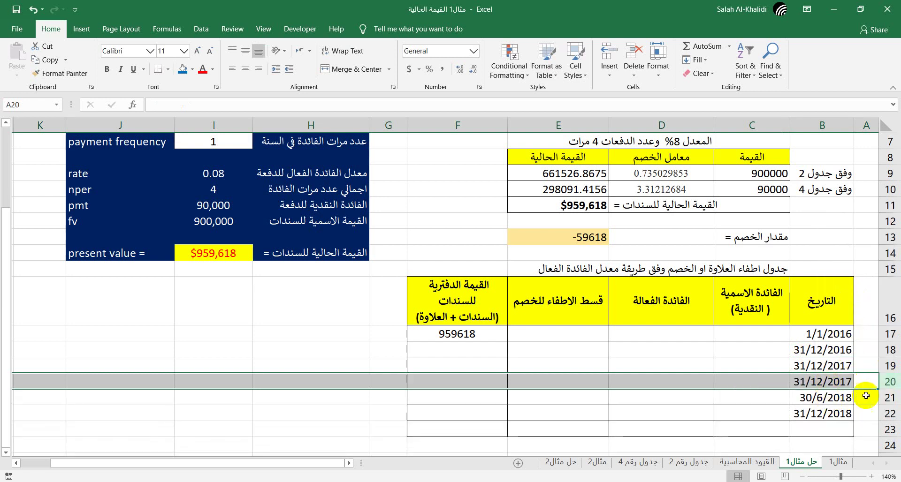
pyautogui.rightClick(890, 398)
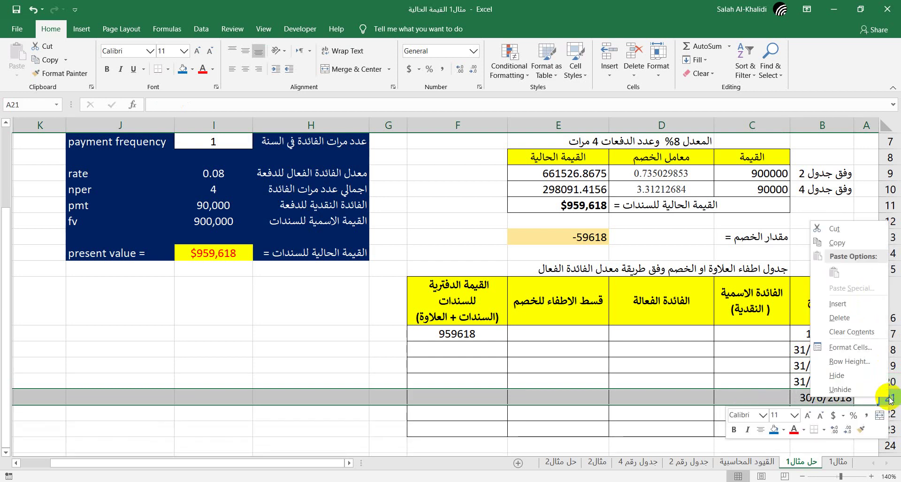
pyautogui.click(847, 318)
# Change the schedule dates in B20 to 31/12/2018 and in B21 to 31/12/2019
pyautogui.click(829, 413)
pyautogui.click(837, 349)
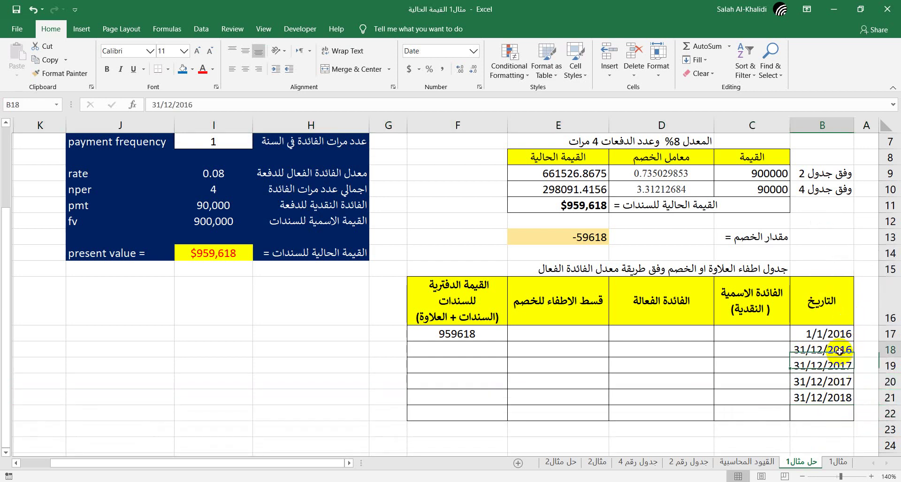
pyautogui.click(839, 366)
pyautogui.click(842, 381)
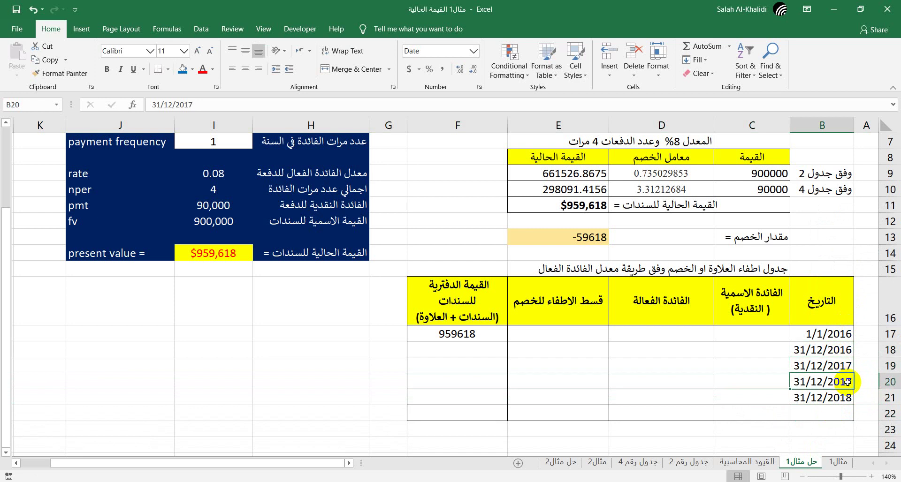
pyautogui.doubleClick(842, 382)
pyautogui.press('BackSpace')
pyautogui.write('8')
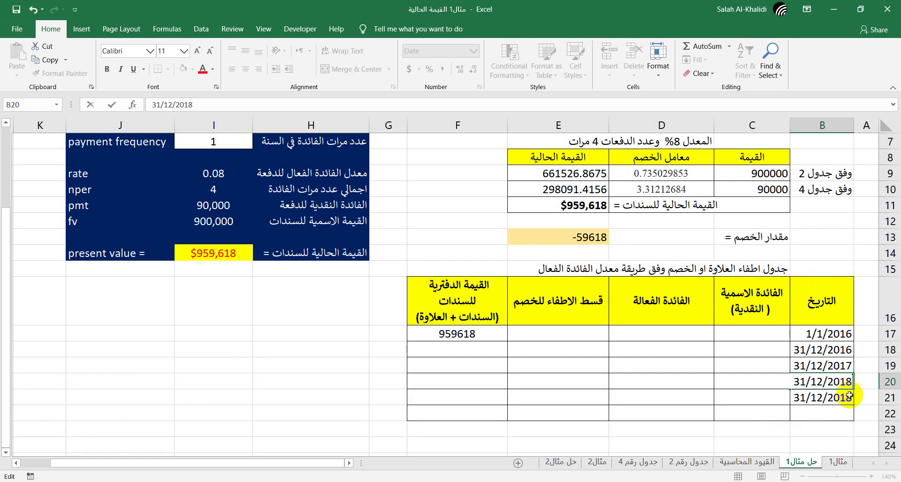
pyautogui.click(844, 398)
pyautogui.doubleClick(847, 397)
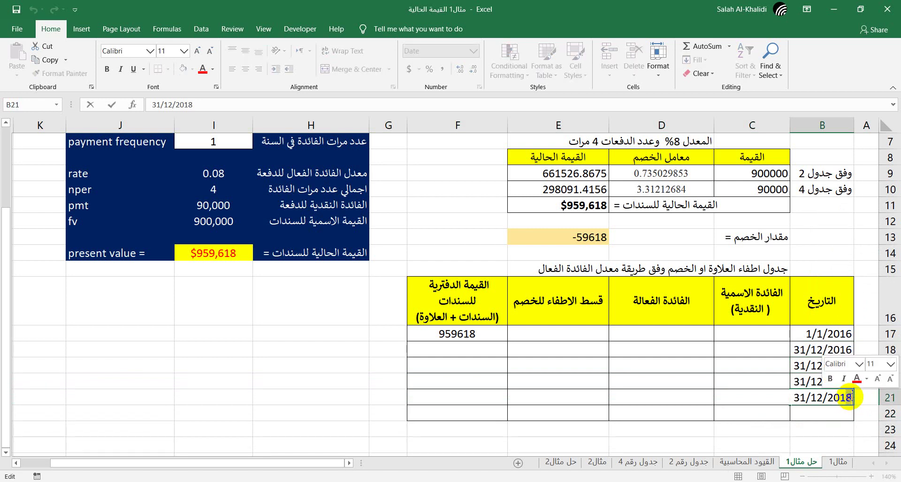
pyautogui.press('BackSpace')
pyautogui.write('9')
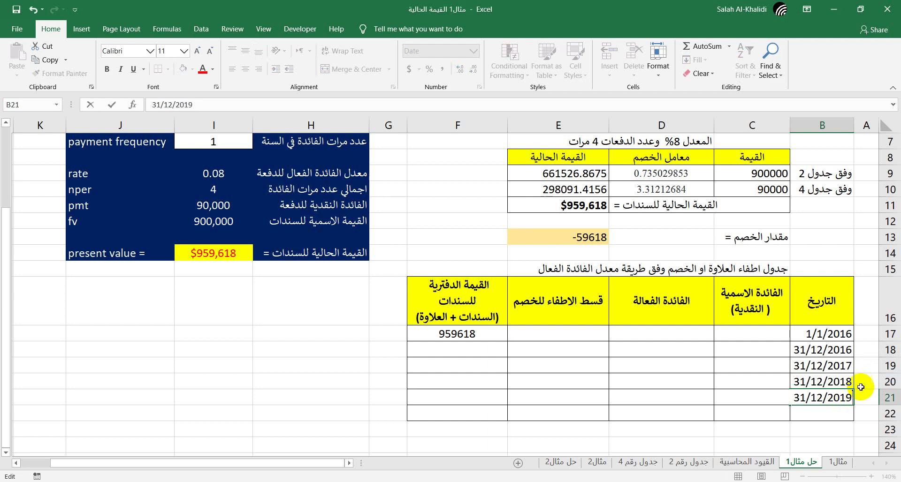
# Number the four interest periods 1 to 4 in A18:A21 beside the schedule dates
pyautogui.click(867, 353)
pyautogui.write('1')
pyautogui.press('Return')
pyautogui.write('2')
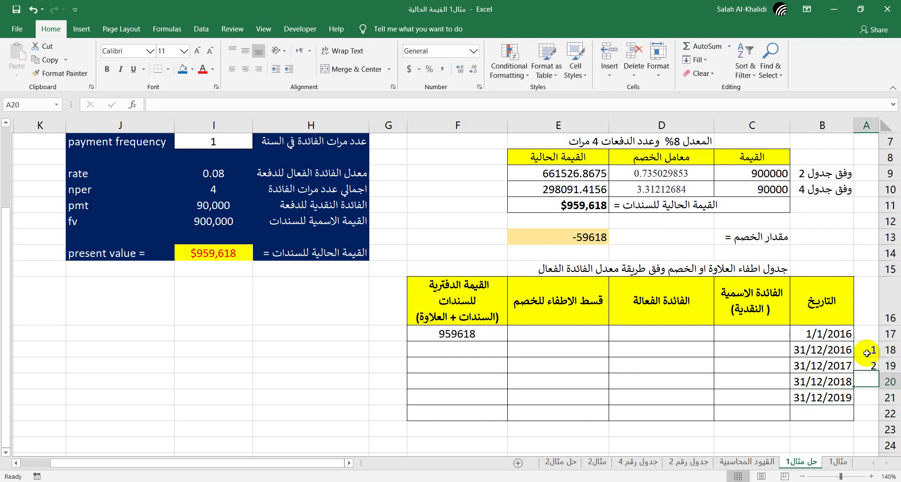
pyautogui.press('Return')
pyautogui.write('3')
pyautogui.press('Return')
pyautogui.write('4')
pyautogui.press('Return')
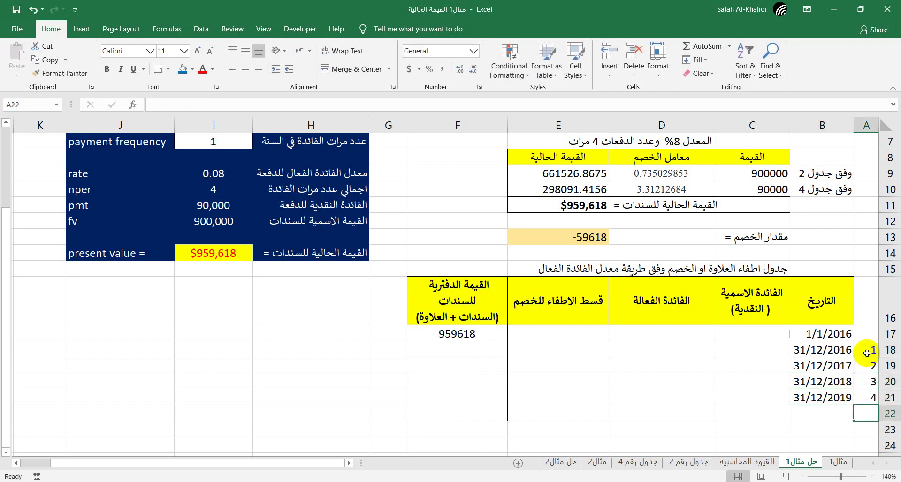
# Enter 90000 as the nominal cash interest for each of the four periods in C18:C21
pyautogui.click(774, 348)
pyautogui.scroll(2, 700, 224)
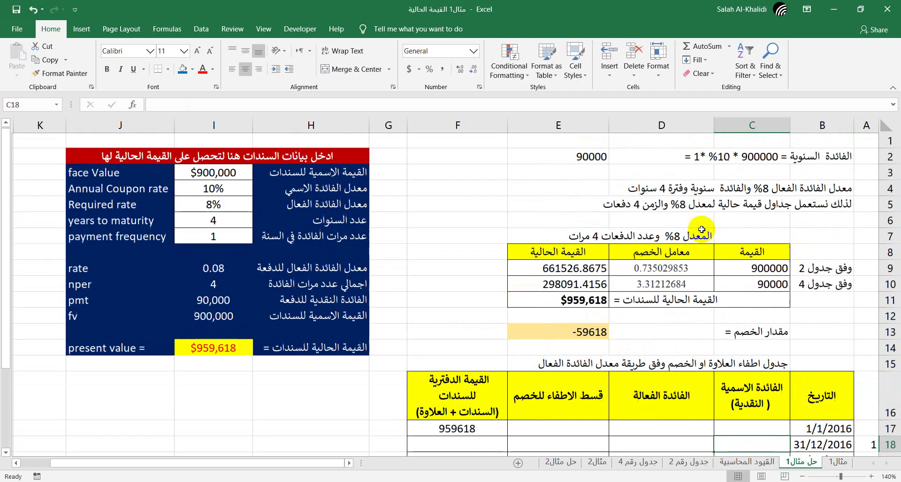
pyautogui.scroll(-9, 657, 281)
pyautogui.scroll(9, 671, 282)
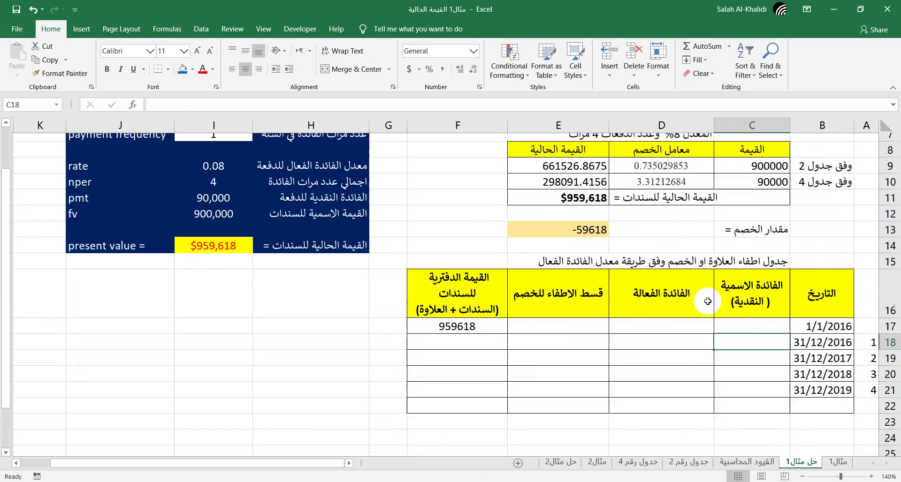
pyautogui.scroll(-2, 10, 302)
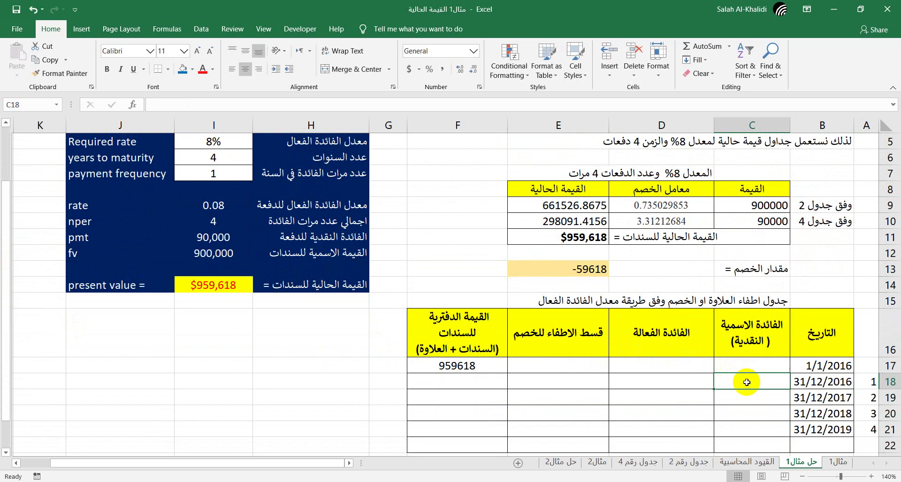
pyautogui.write('90000')
pyautogui.press('Return')
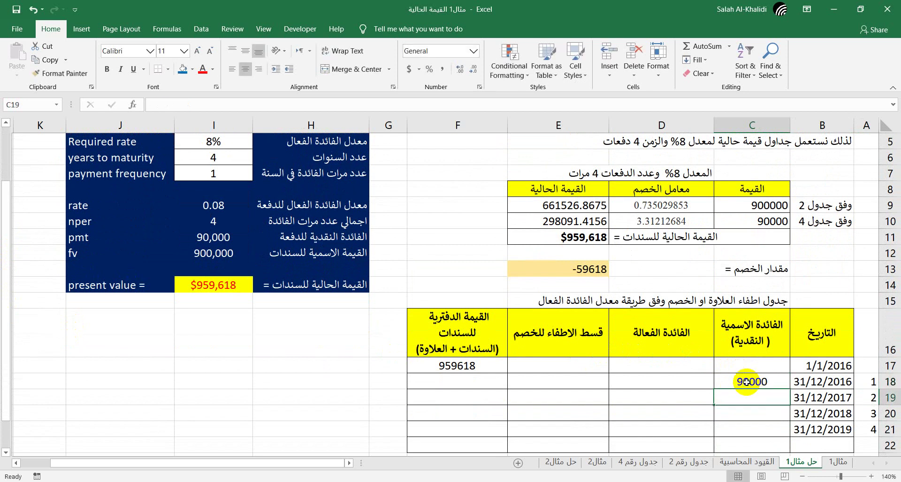
pyautogui.write('90000')
pyautogui.press('Return')
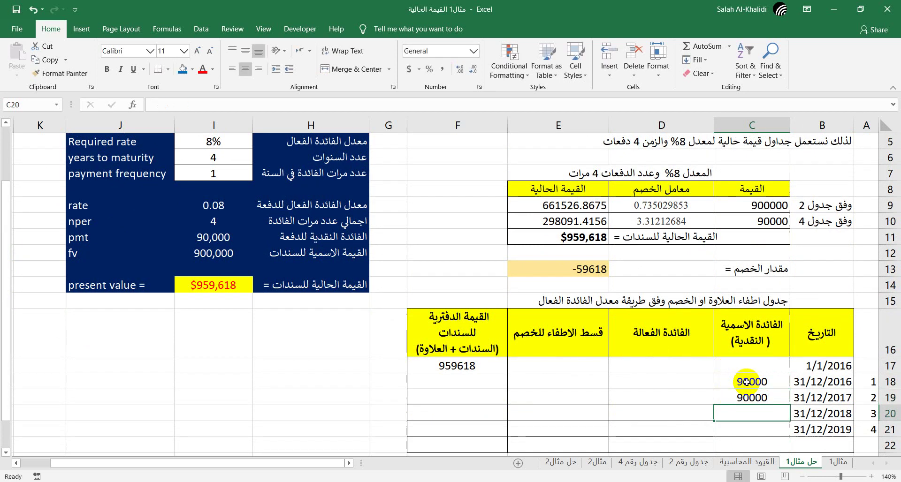
pyautogui.write('90000')
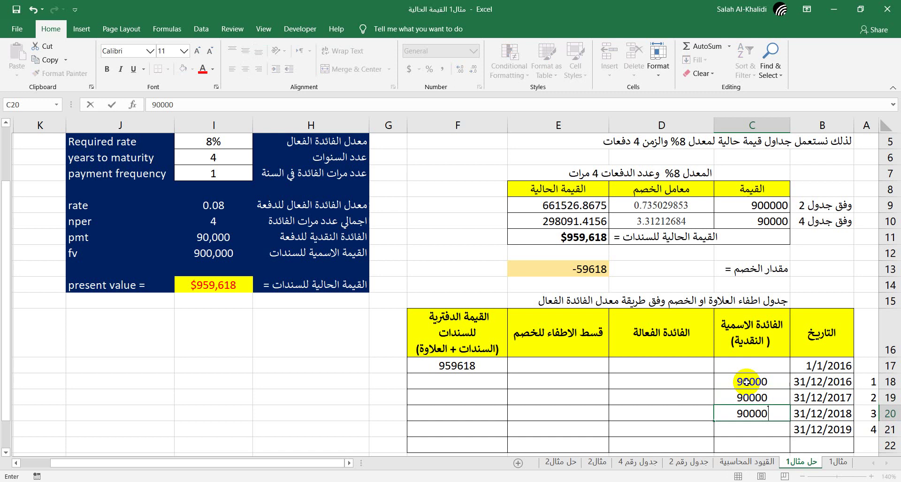
pyautogui.press('Return')
pyautogui.write('90000')
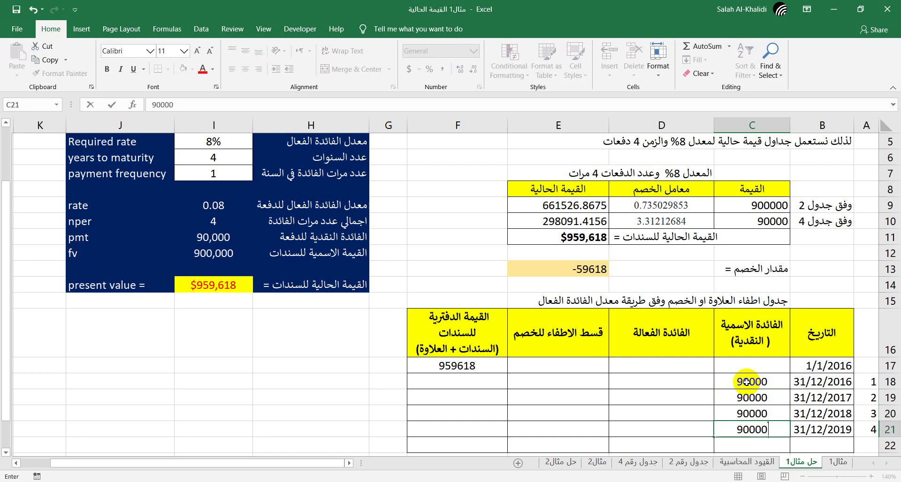
pyautogui.press('Return')
# Calculate the first period's effective interest in D18 with the formula =F17*0.08
pyautogui.click(658, 384)
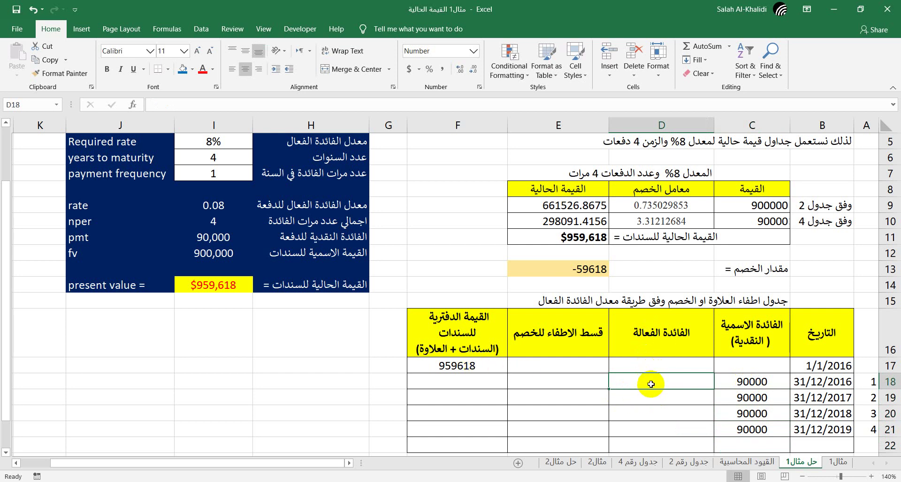
pyautogui.write('=')
pyautogui.click(472, 366)
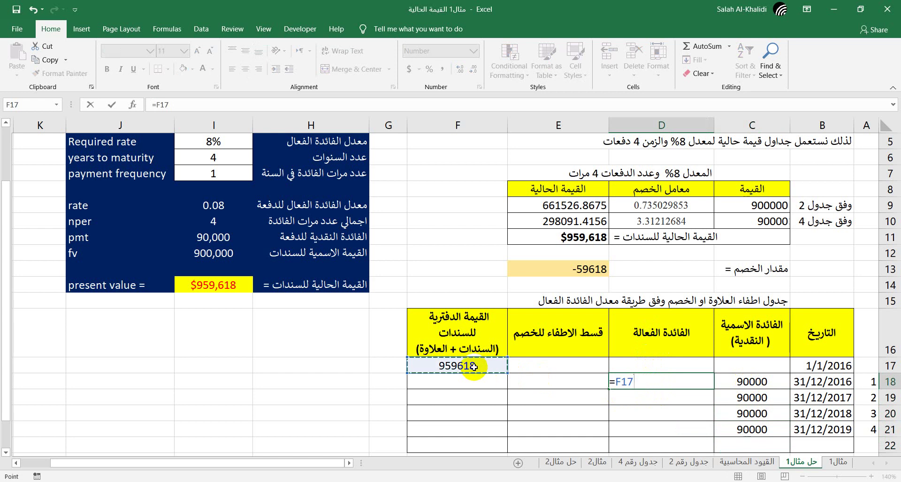
pyautogui.write('*')
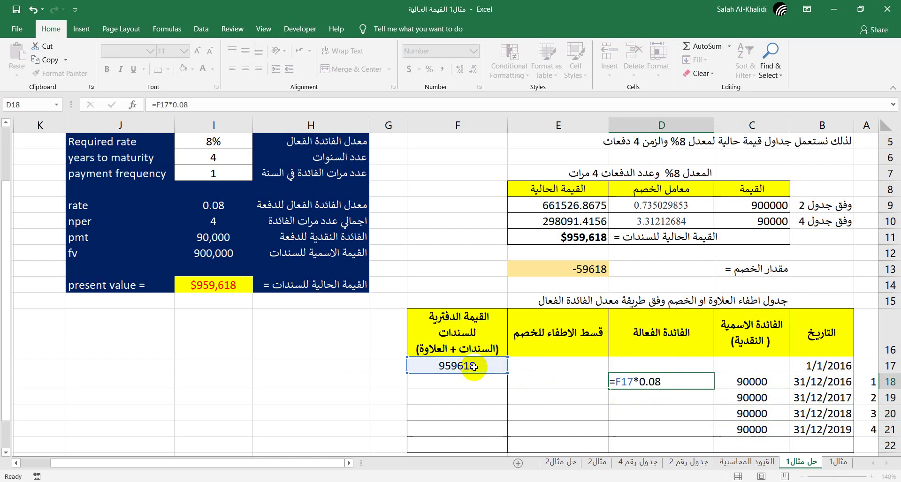
pyautogui.write('0.08')
pyautogui.press('Return')
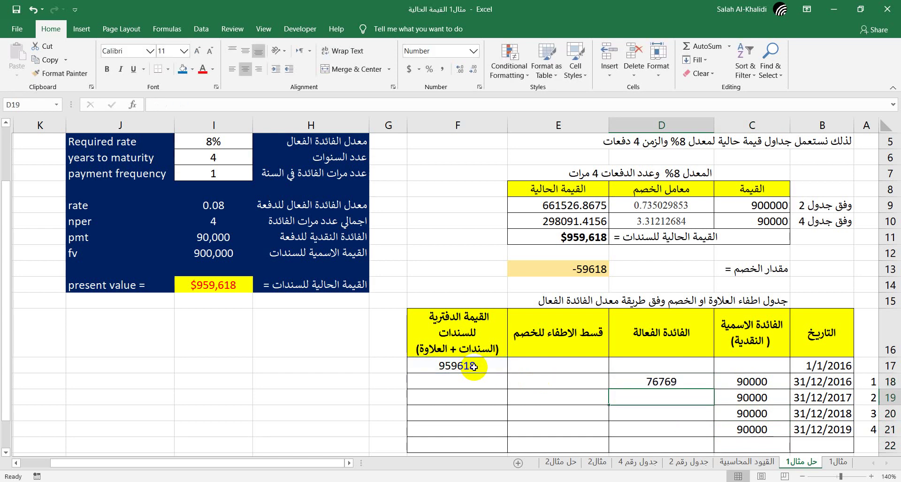
# Change the amortization installment header in E16 to قسط الاطفاء للعلاوة
pyautogui.click(563, 378)
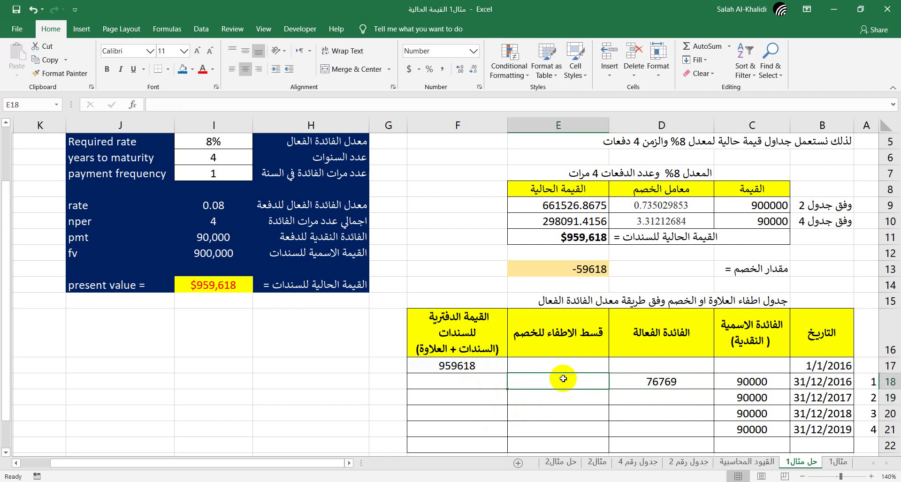
pyautogui.click(574, 338)
pyautogui.doubleClick(839, 105)
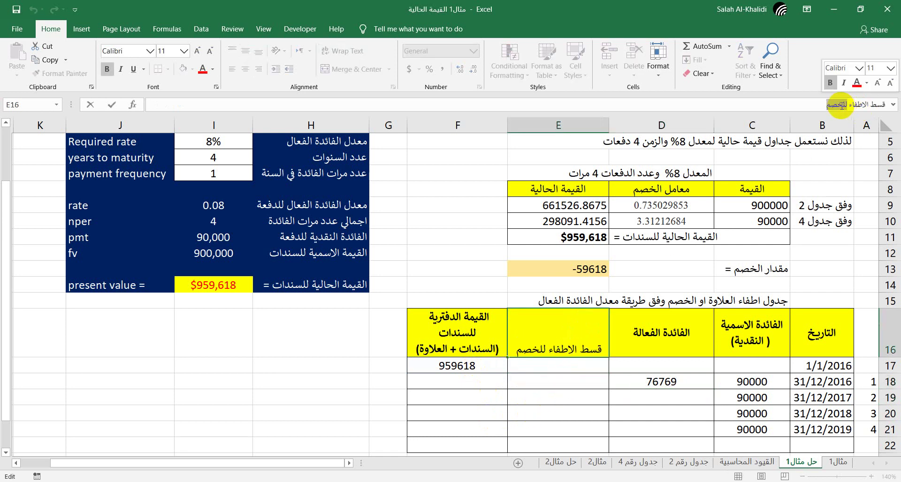
pyautogui.write('للعلاوة')
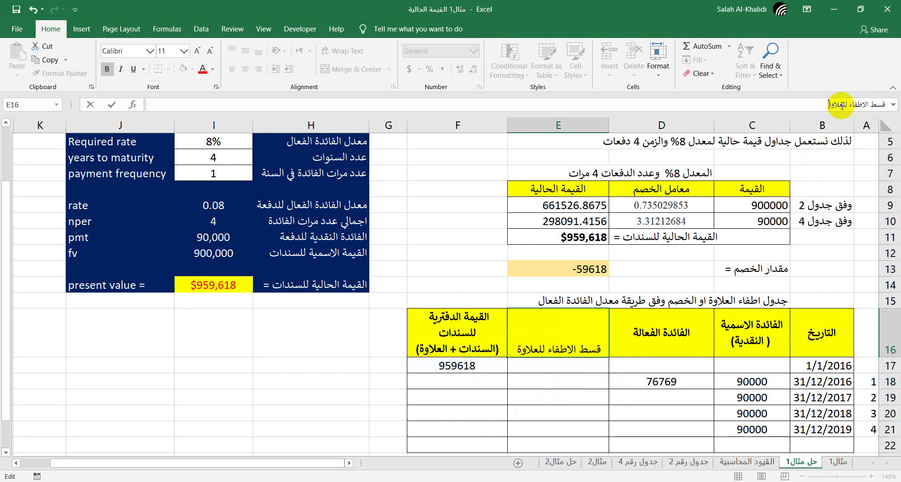
pyautogui.press('Return')
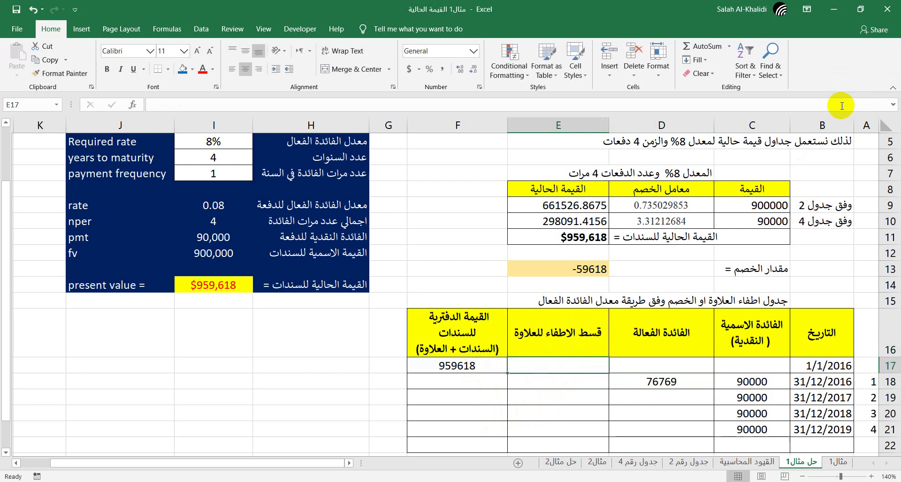
# Calculate the first period's premium amortization in E18 with the formula =C18-D18
pyautogui.click(588, 383)
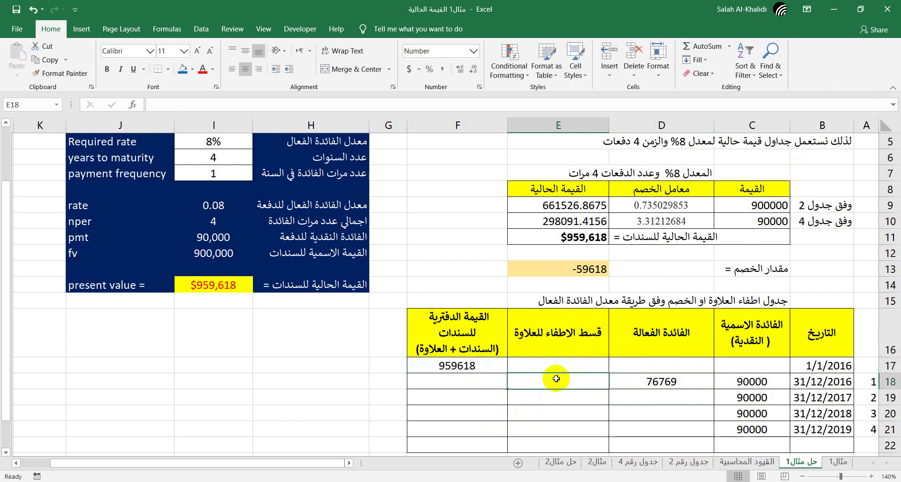
pyautogui.write('=')
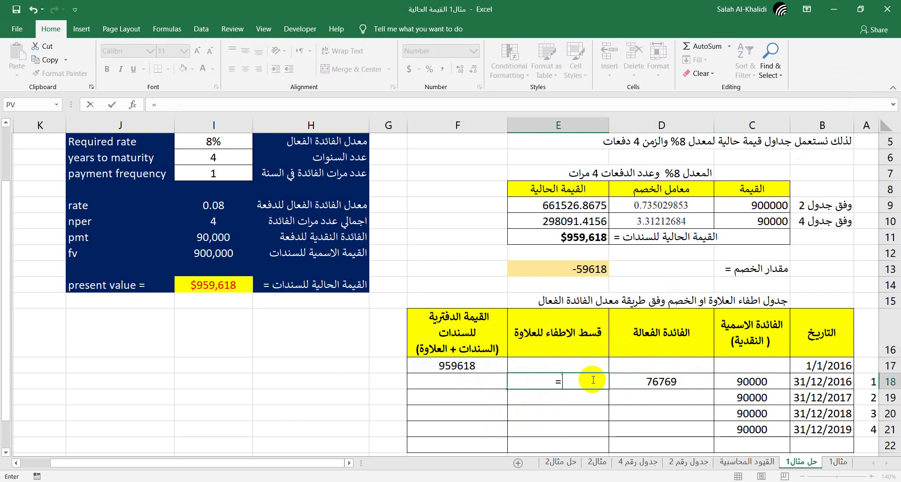
pyautogui.click(734, 383)
pyautogui.write('-')
pyautogui.click(662, 383)
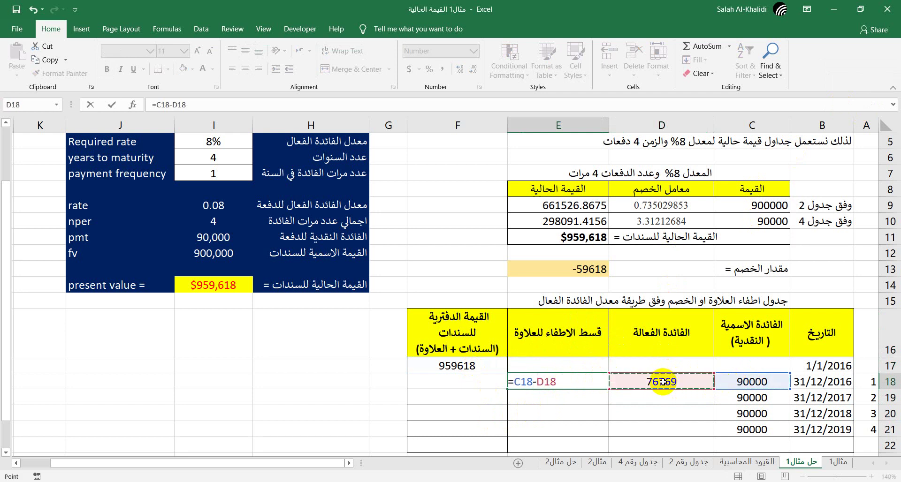
pyautogui.press('Return')
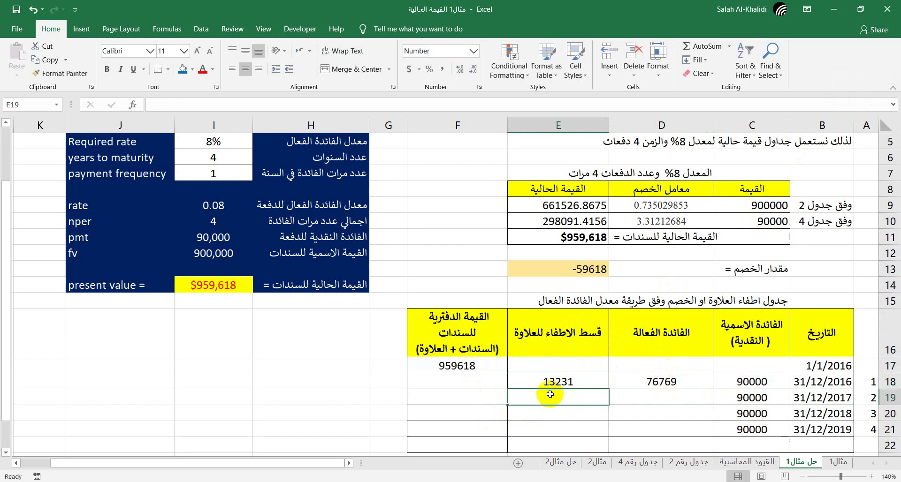
# Calculate the bonds' book value at 31/12/2016 in F18 by subtracting E18 from F17
pyautogui.click(477, 383)
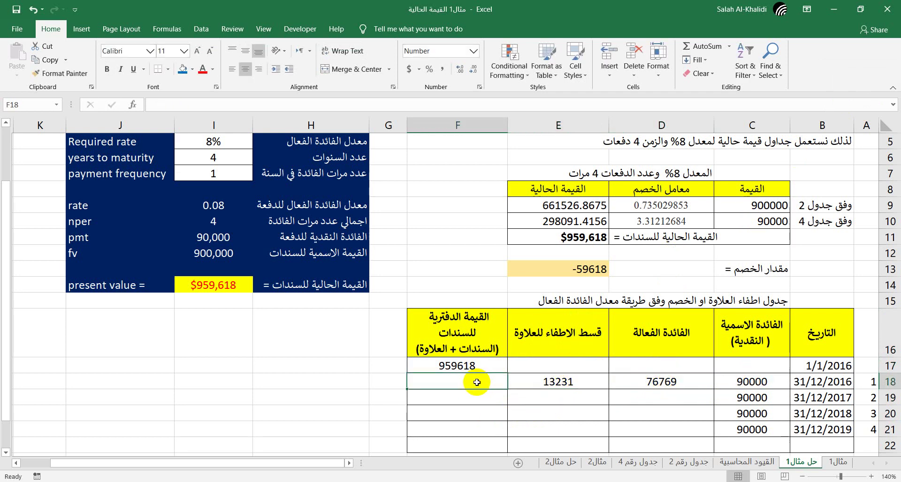
pyautogui.write('=')
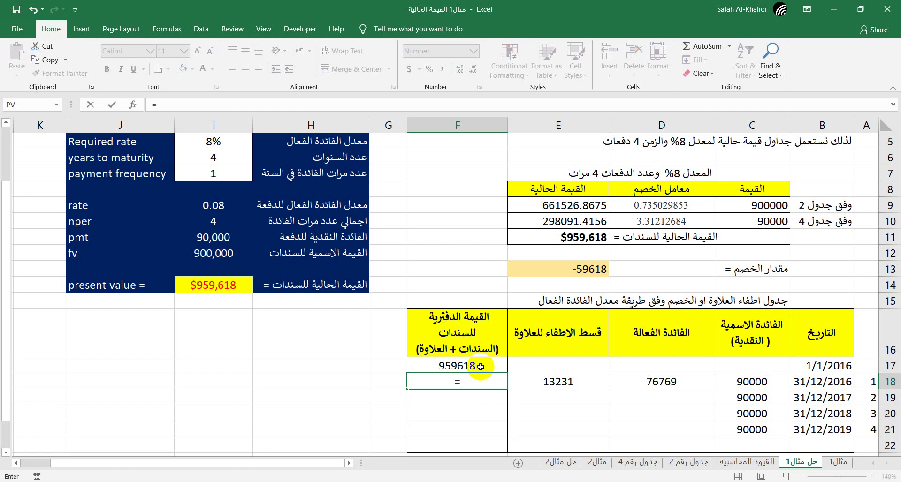
pyautogui.click(480, 367)
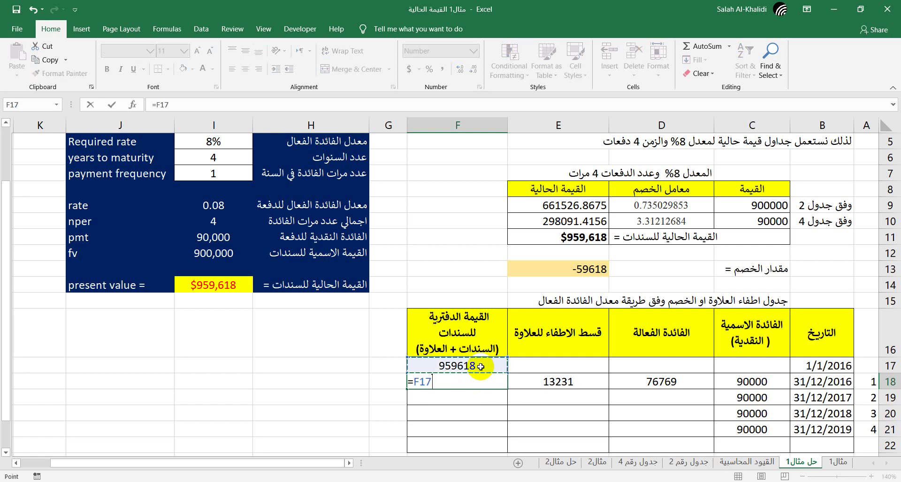
pyautogui.click(555, 381)
pyautogui.press('Return')
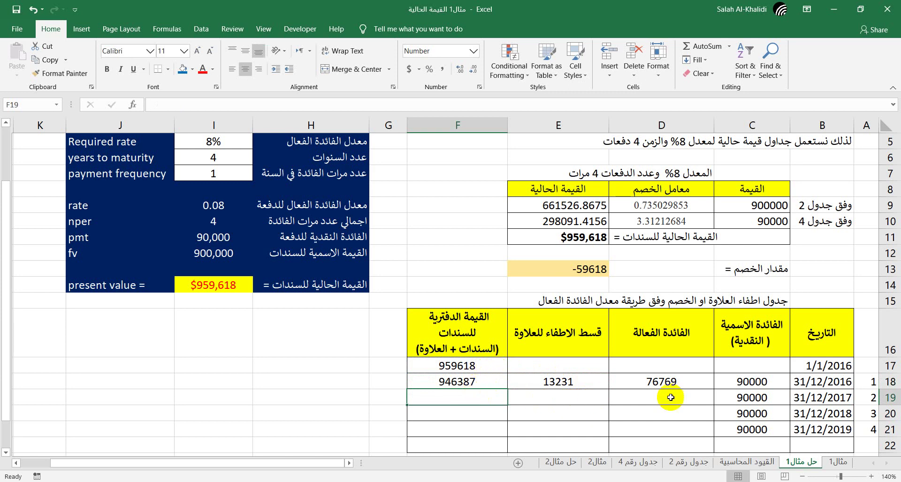
# Fill the effective interest, amortization and book value formulas from D18:F18 down through row 21
pyautogui.moveTo(646, 382); pyautogui.dragTo(467, 383)
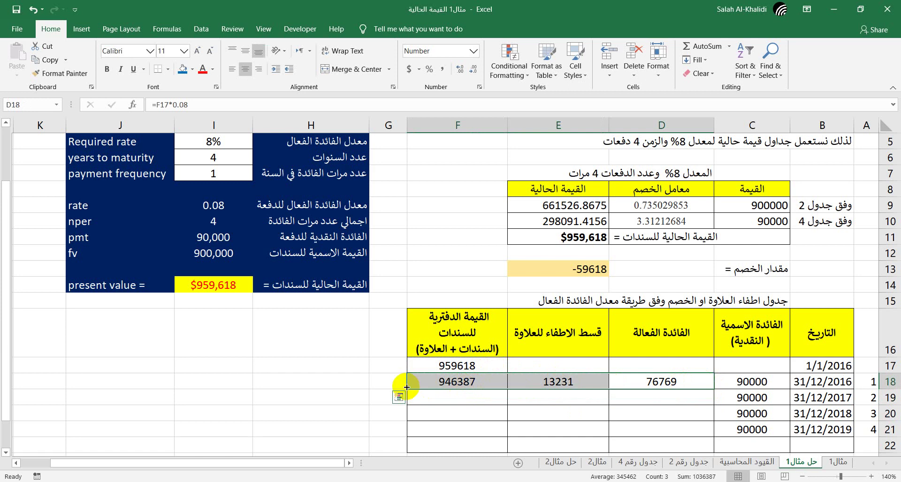
pyautogui.moveTo(407, 387); pyautogui.dragTo(408, 440)
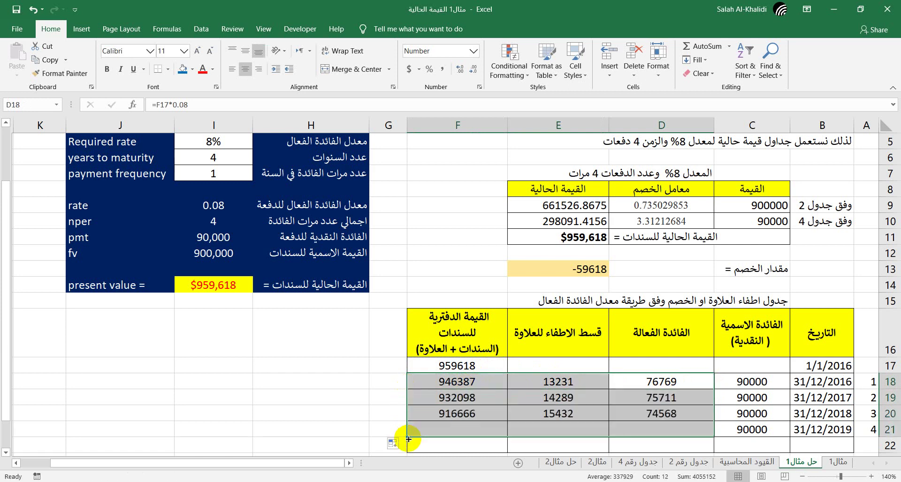
# Total the premium amortization installments E18:E21 in E22 with the SUM function
pyautogui.click(360, 429)
pyautogui.click(465, 430)
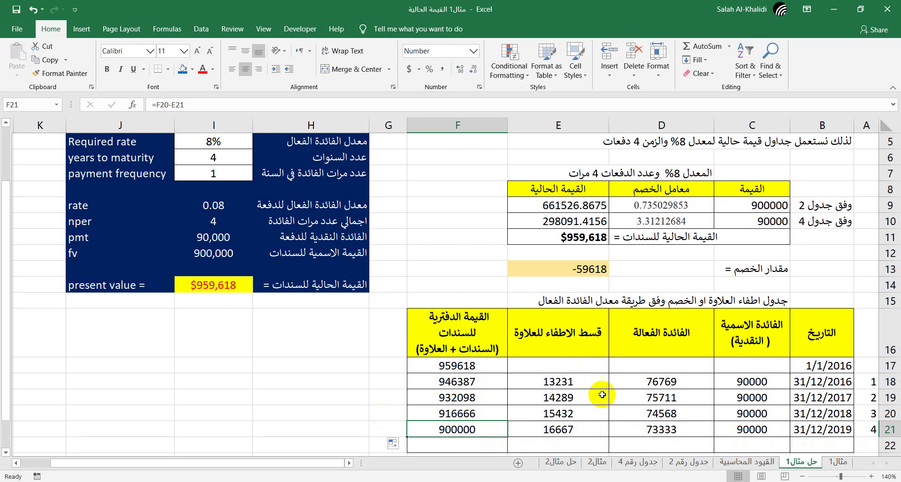
pyautogui.click(581, 444)
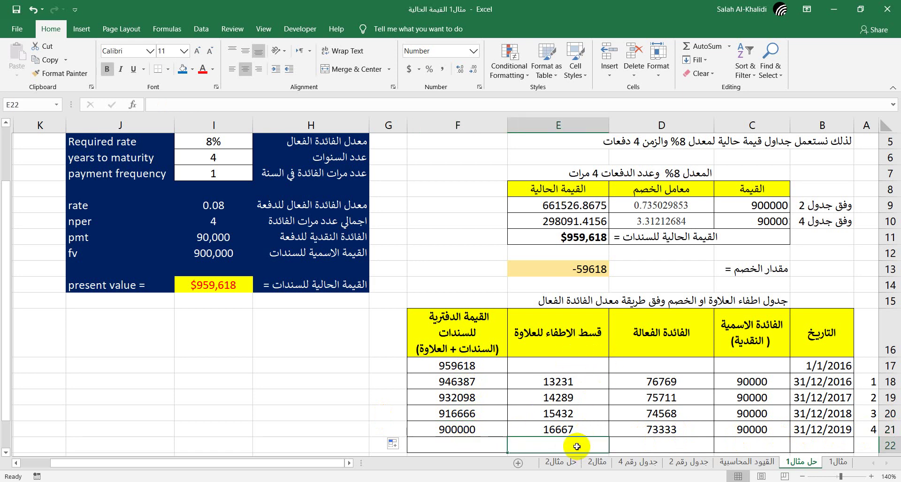
pyautogui.write('=')
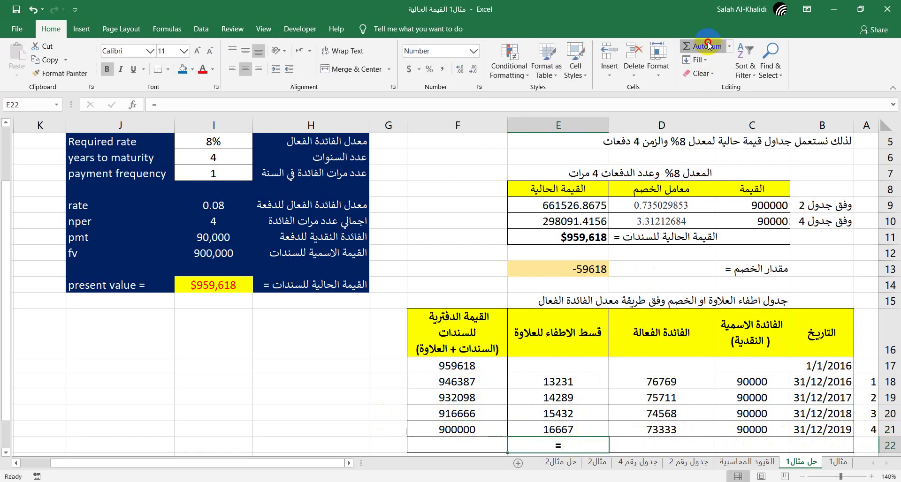
pyautogui.click(708, 45)
pyautogui.press('Return')
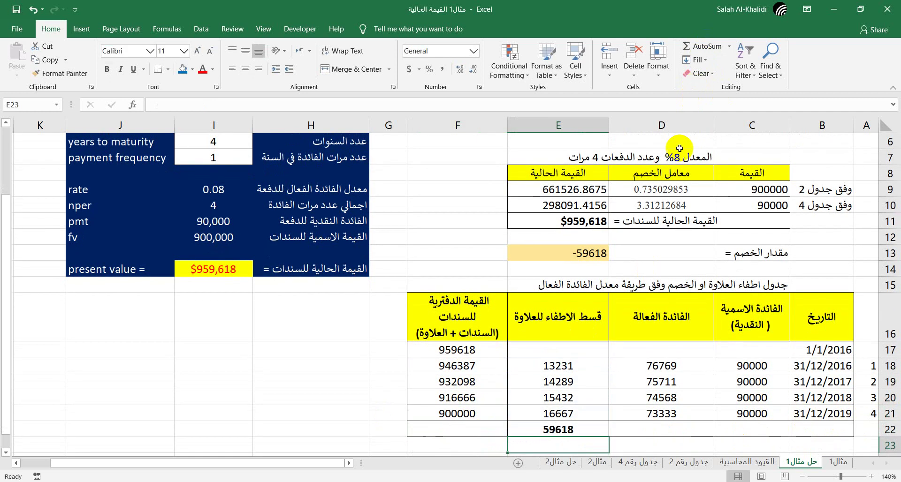
# Change the discount amount label in C13 to مقدار العلاوة =
pyautogui.click(589, 257)
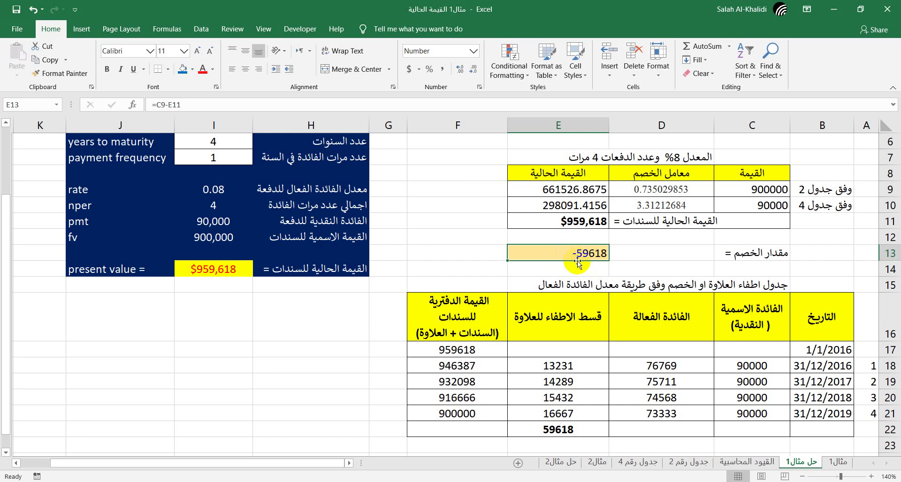
pyautogui.click(774, 256)
pyautogui.doubleClick(858, 105)
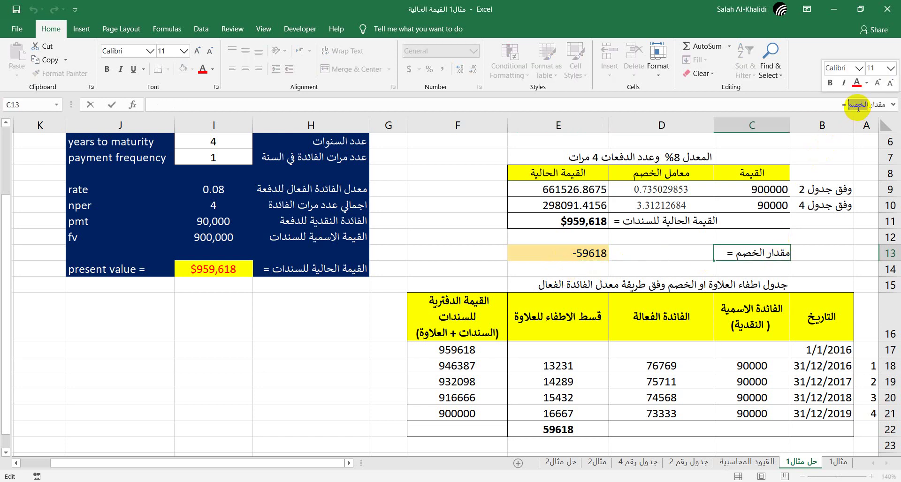
pyautogui.write('اوة')
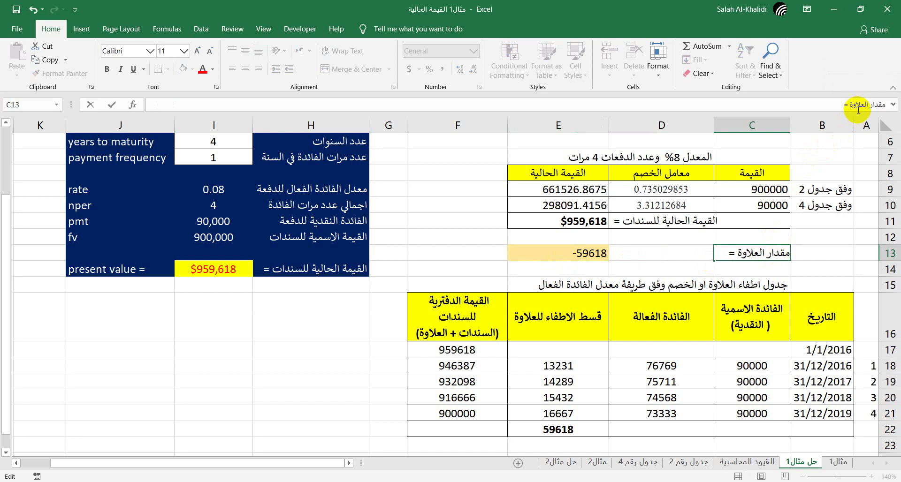
pyautogui.press('Return')
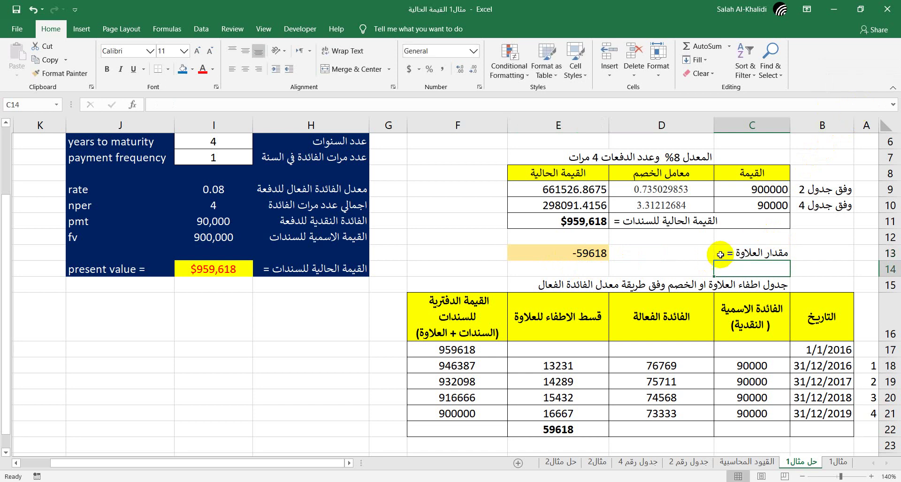
# Recalculate the premium amount in E13 with the formula =E11-C9
pyautogui.click(565, 252)
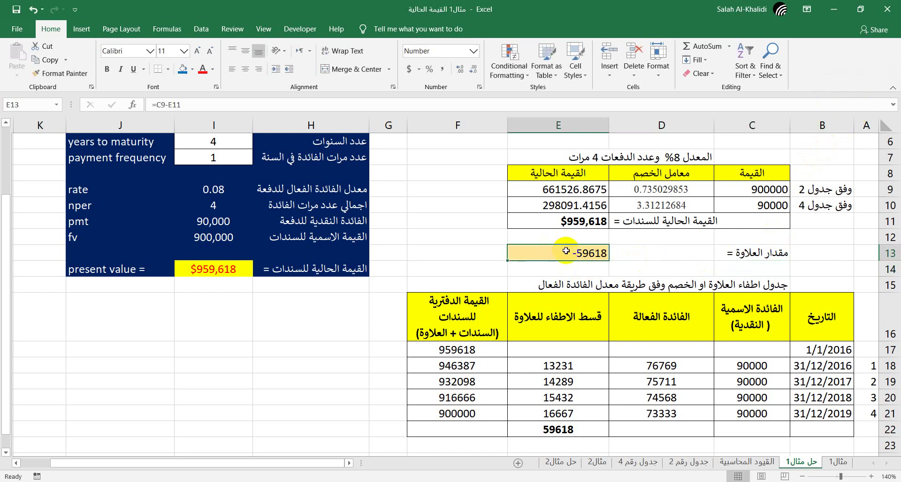
pyautogui.write('=')
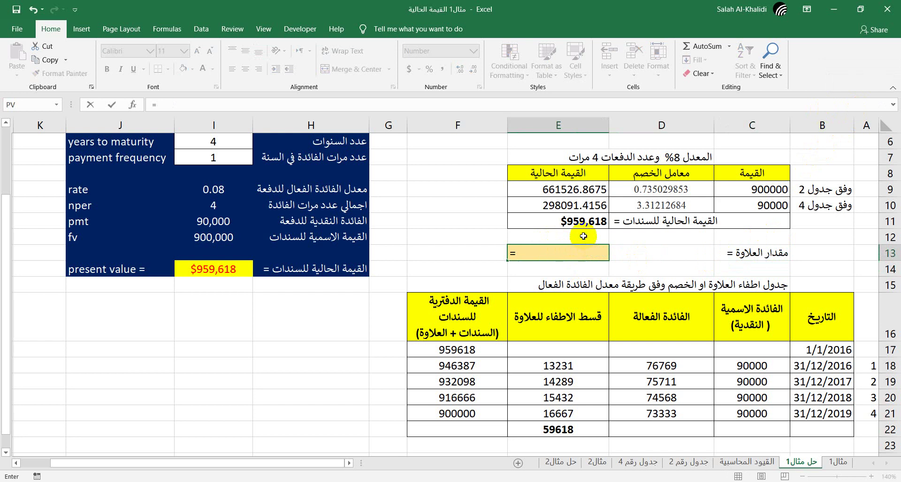
pyautogui.click(583, 221)
pyautogui.write('-')
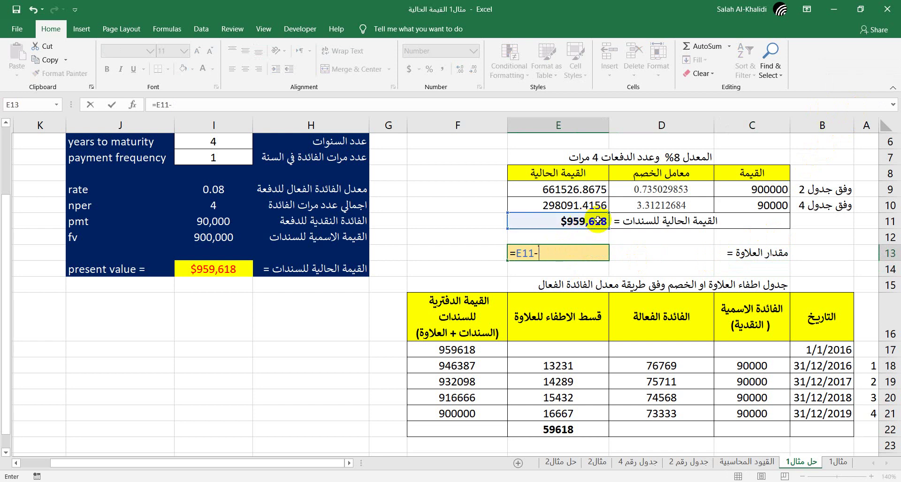
pyautogui.click(741, 188)
pyautogui.press('Return')
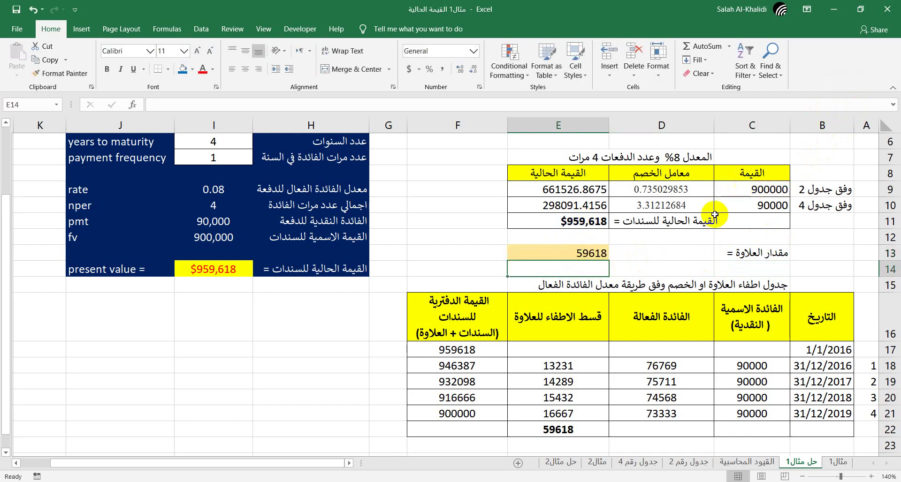
# Compare the amortization total in E22 with the premium amount in E13, and return to the مثال1 sheet
pyautogui.click(529, 428)
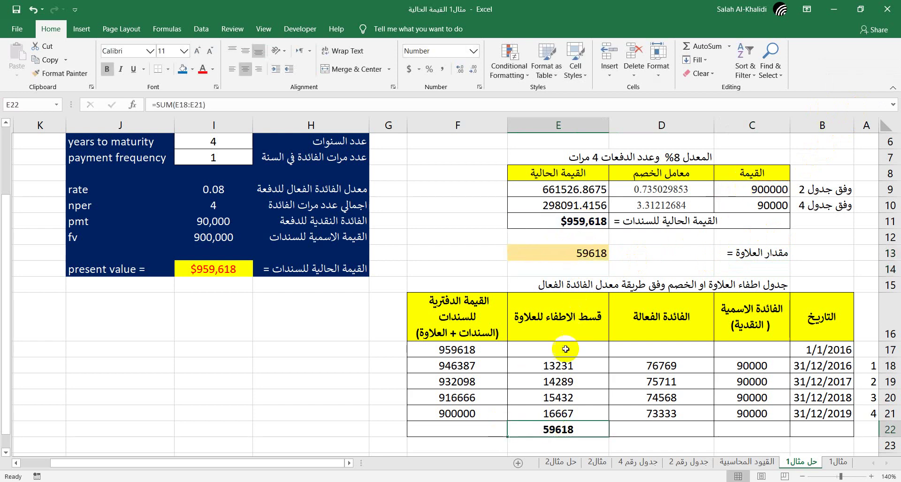
pyautogui.click(587, 254)
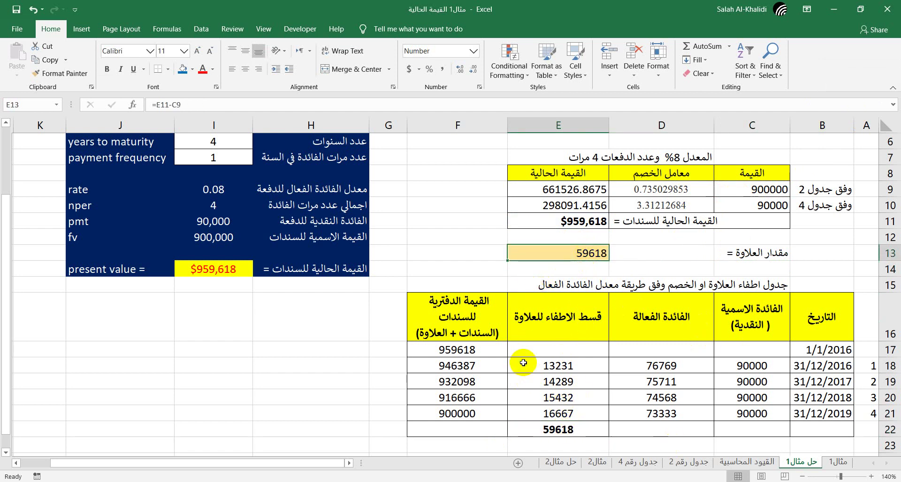
pyautogui.scroll(2, 520, 362)
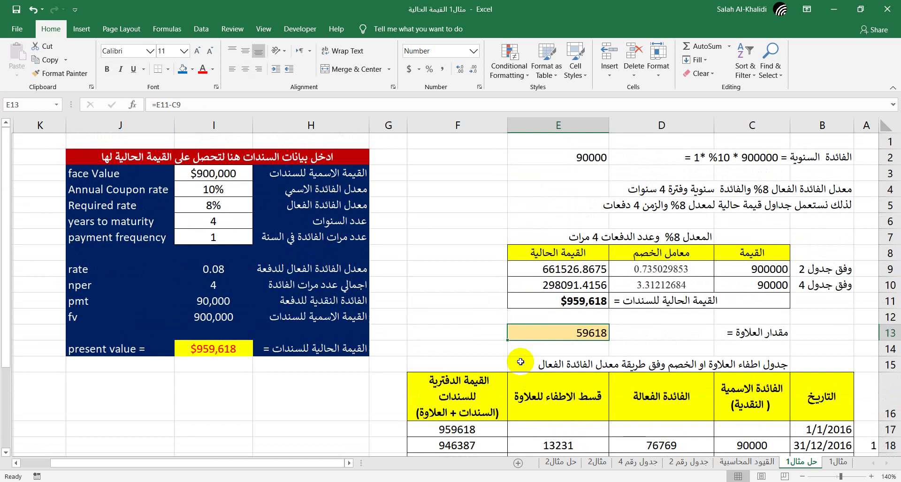
pyautogui.click(839, 462)
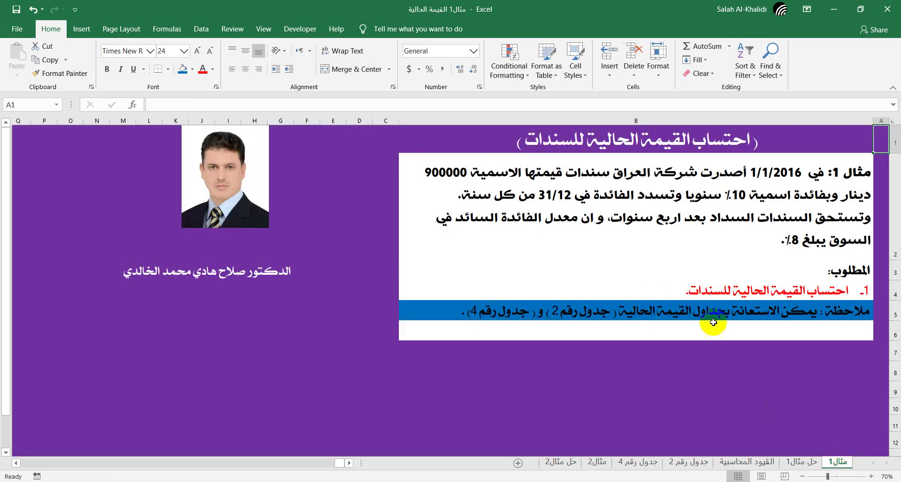